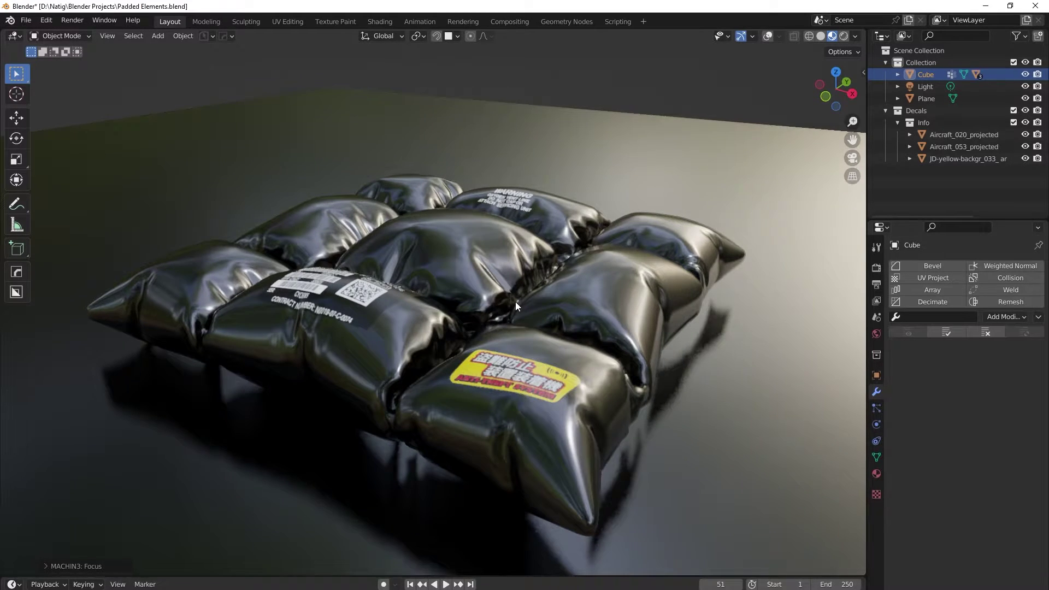
Start a new General file, discarding the unsaved cushion file
{"action": "middle_click_drag", "start_coordinate": [509, 301], "coordinate": [614, 288]}
{"action": "scroll", "coordinate": [532, 303], "scroll_direction": "up", "scroll_amount": 2}
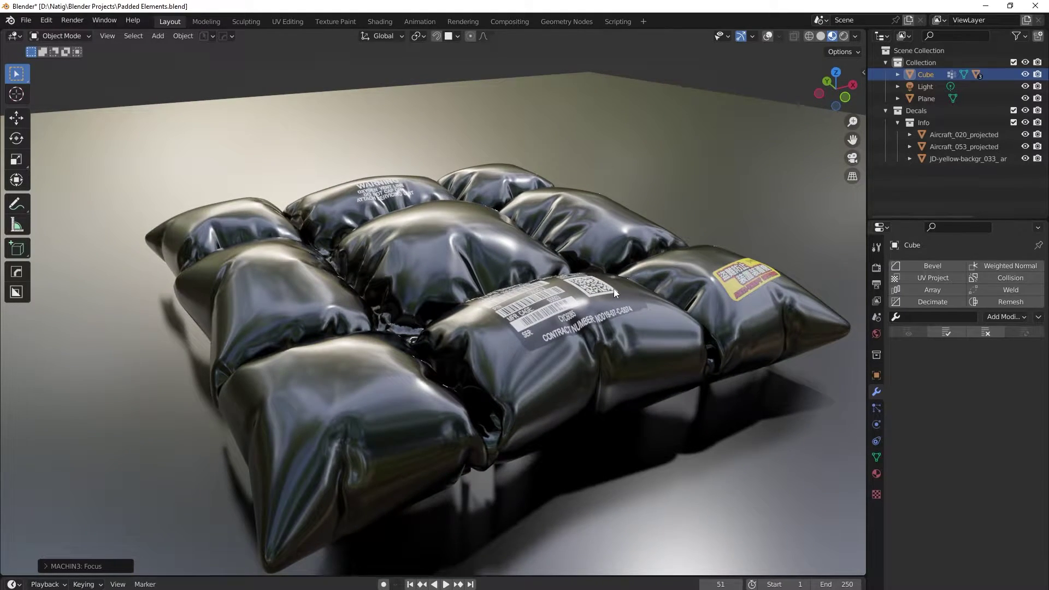
{"action": "middle_click_drag", "start_coordinate": [615, 288], "coordinate": [485, 313]}
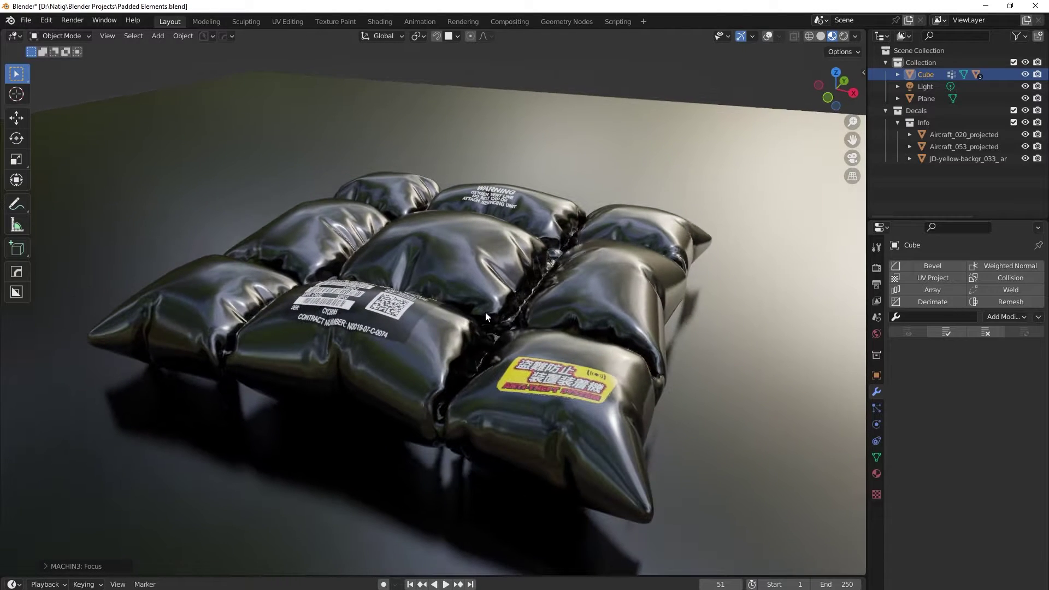
{"action": "left_click", "coordinate": [25, 20]}
{"action": "mouse_move", "coordinate": [52, 47]}
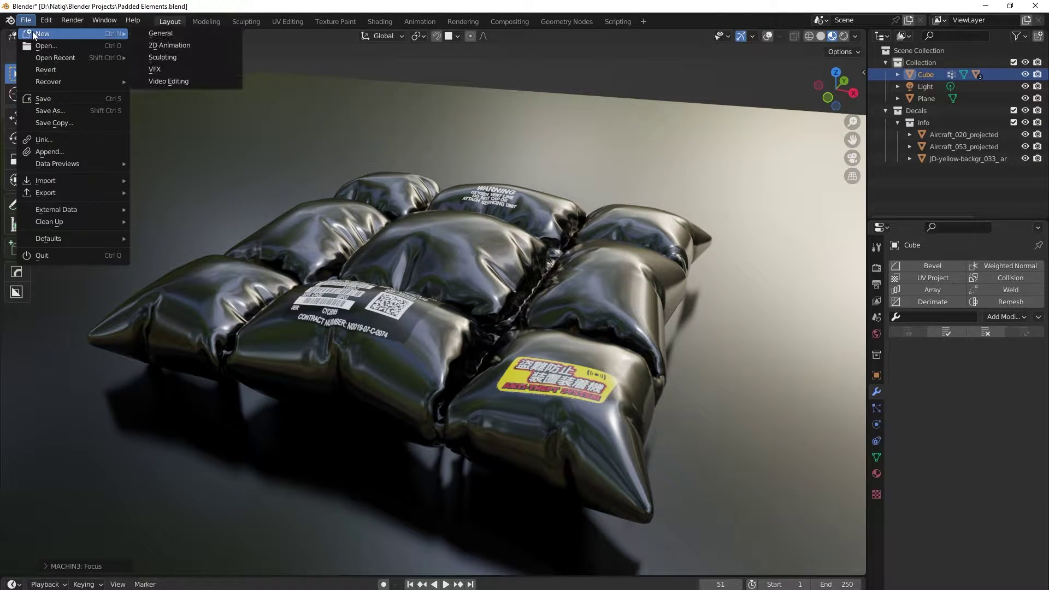
{"action": "left_click", "coordinate": [175, 33]}
{"action": "left_click", "coordinate": [545, 343]}
{"action": "middle_click_drag", "start_coordinate": [543, 342], "coordinate": [486, 337]}
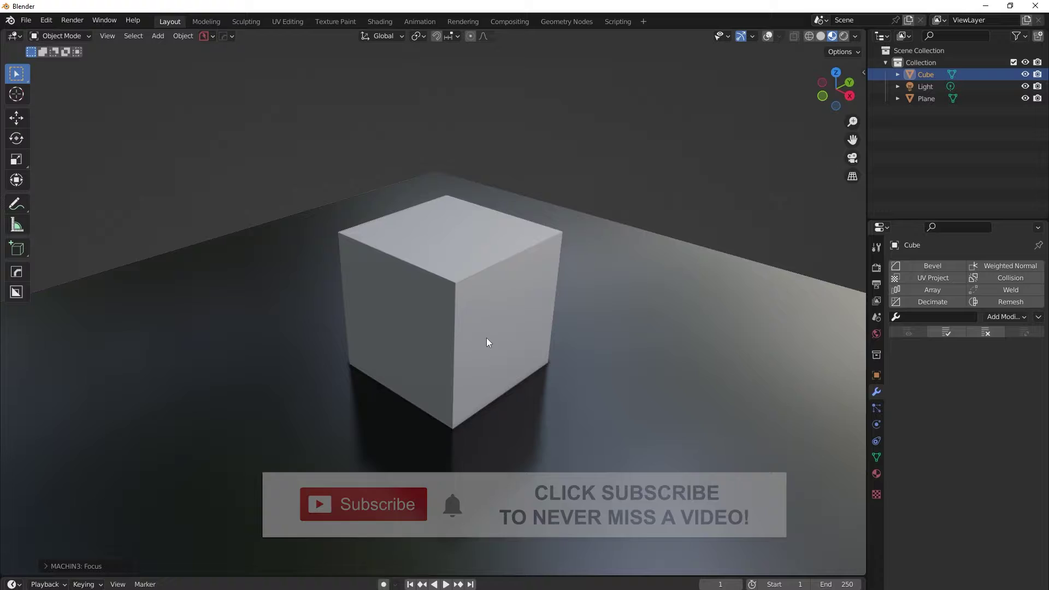
Raise the default cube vertically and turn on the viewport overlays
{"action": "key", "text": "g"}
{"action": "key", "text": "y"}
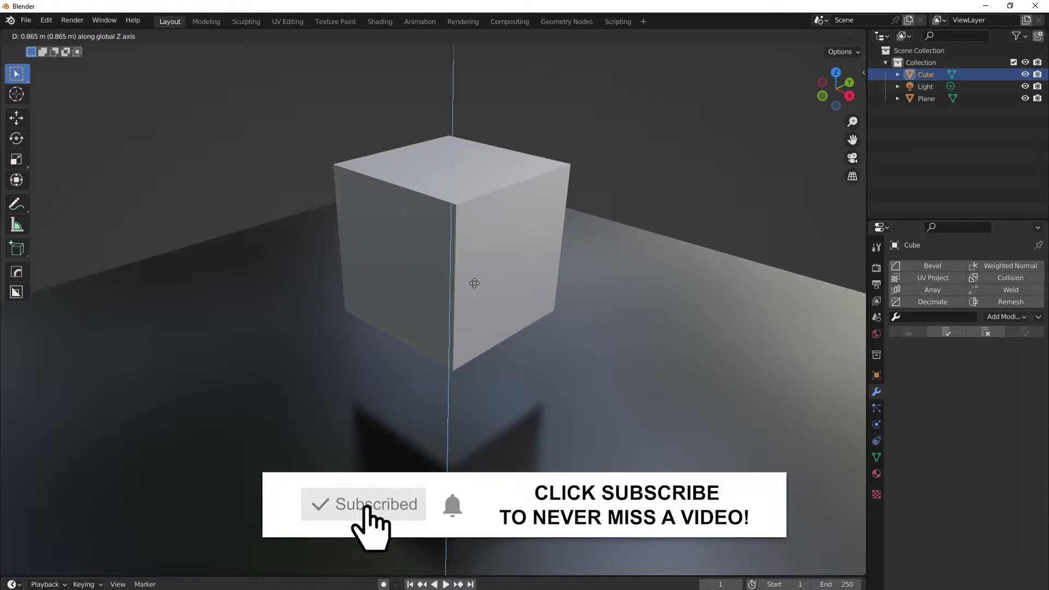
{"action": "left_click", "coordinate": [474, 282]}
{"action": "left_click", "coordinate": [767, 36]}
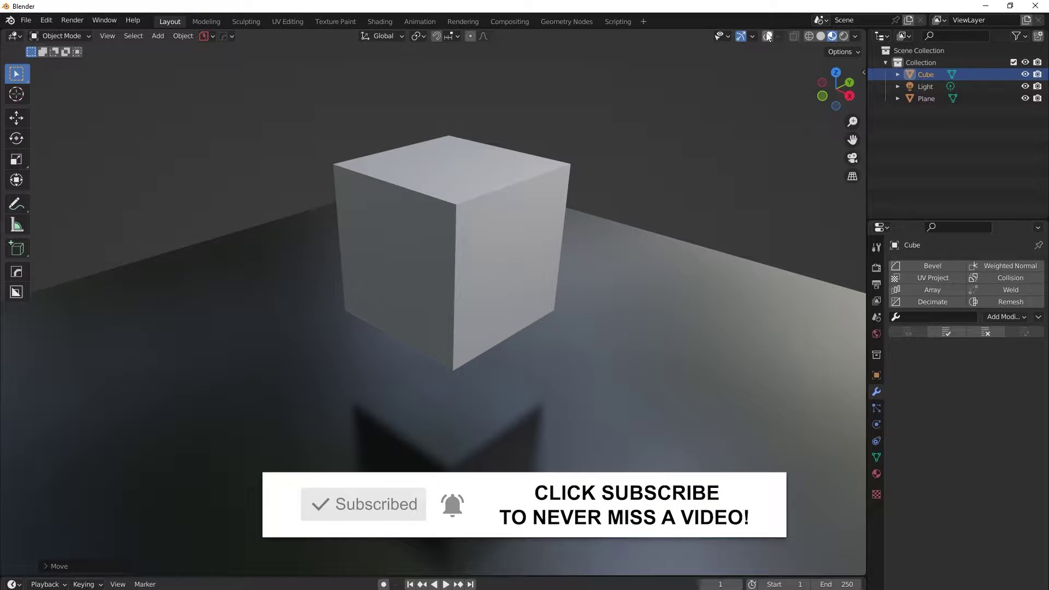
{"action": "left_click", "coordinate": [650, 173]}
{"action": "middle_click_drag", "start_coordinate": [649, 172], "coordinate": [499, 251]}
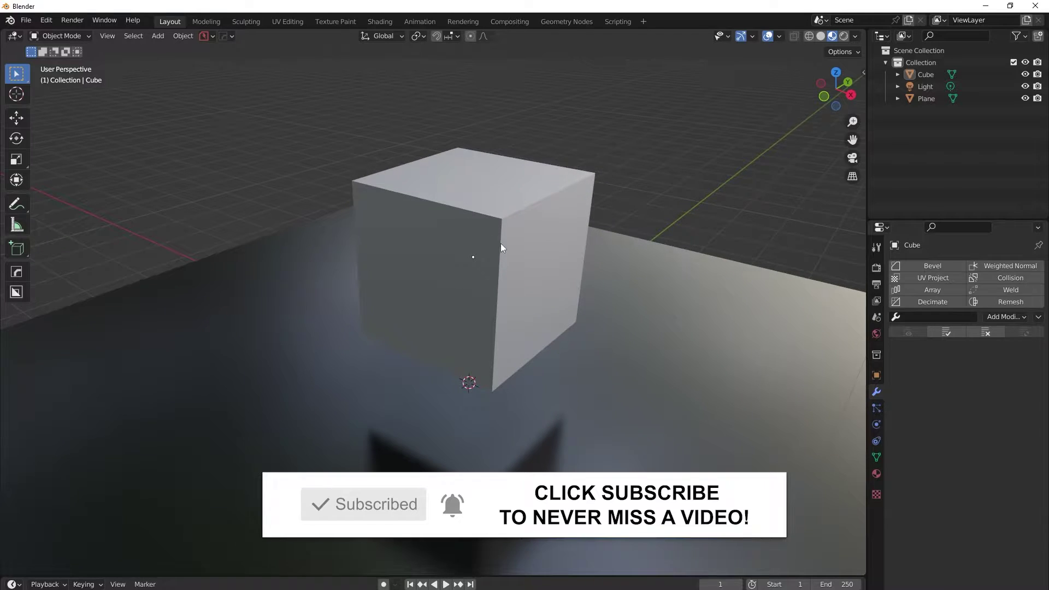
Scale the cube along Z into a thin 2 m by 2 m slab
{"action": "left_click", "coordinate": [538, 250]}
{"action": "key", "text": "s"}
{"action": "key", "text": "z"}
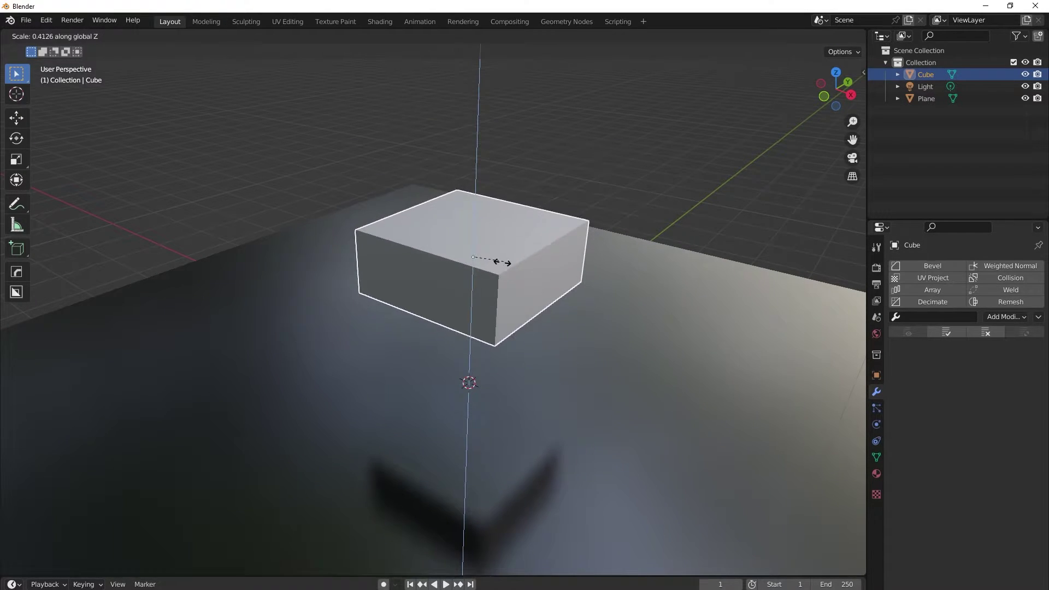
{"action": "left_click", "coordinate": [475, 257]}
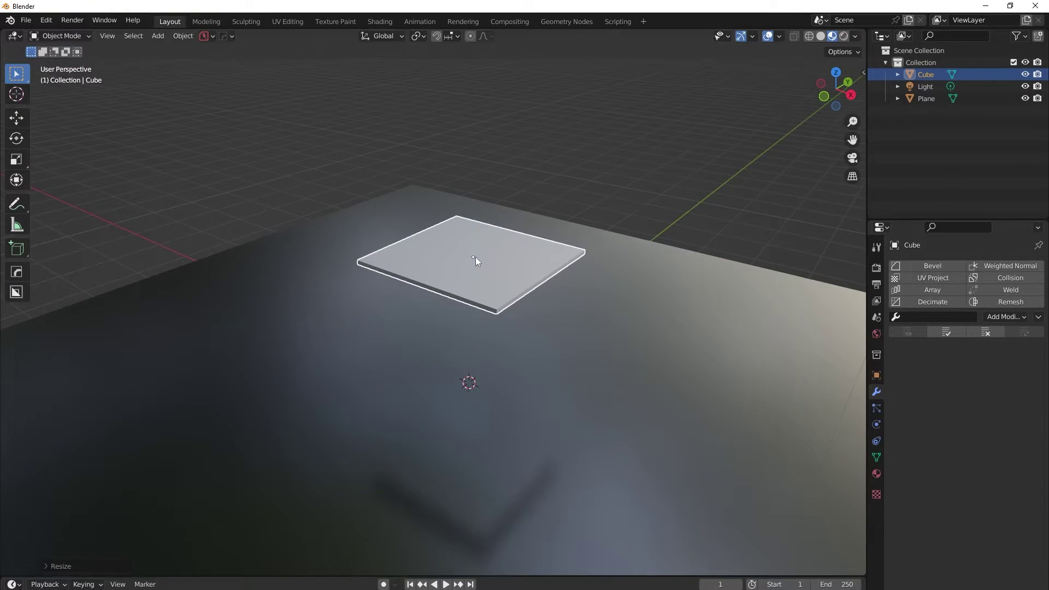
Apply all transforms to the slab and show its transform values in the sidebar
{"action": "middle_click_drag", "start_coordinate": [475, 256], "coordinate": [451, 290]}
{"action": "scroll", "coordinate": [518, 233], "scroll_direction": "up", "scroll_amount": 3}
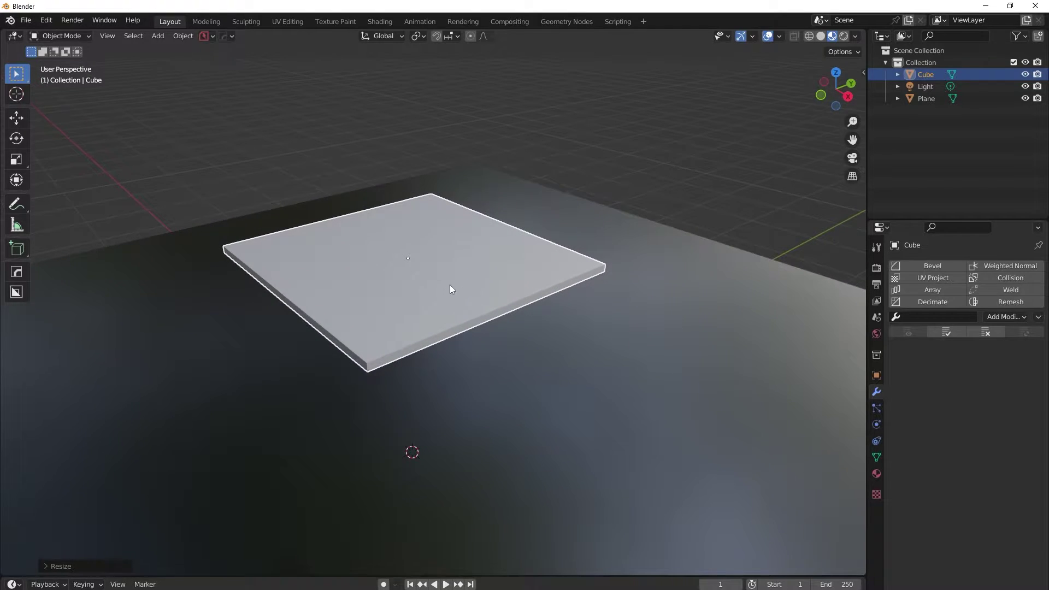
{"action": "key", "text": "ctrl+a"}
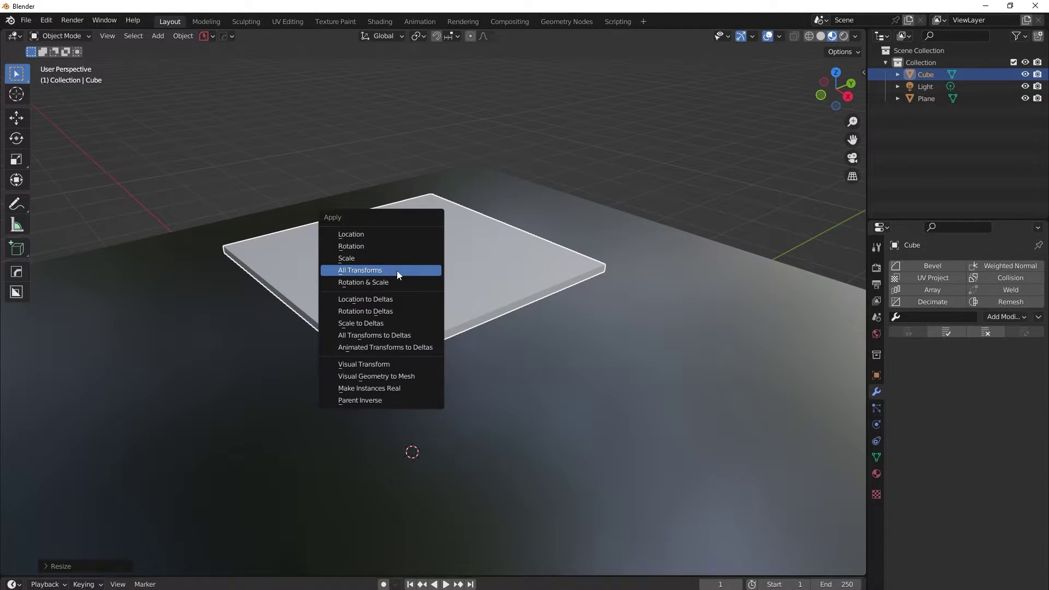
{"action": "left_click", "coordinate": [378, 273]}
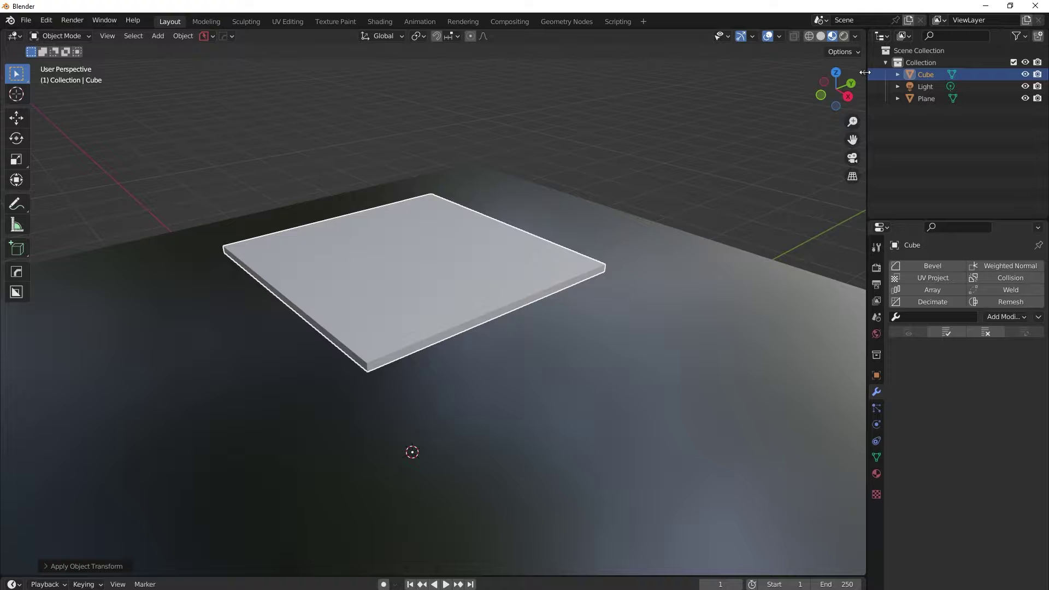
{"action": "key", "text": "n"}
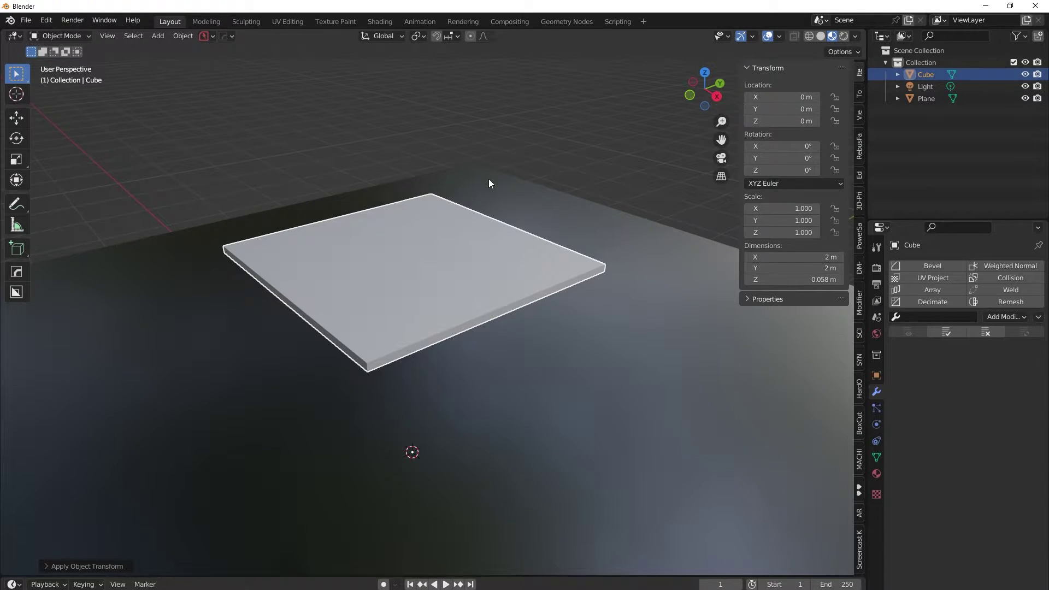
In Edit Mode, add many evenly spaced loop cuts along the slab
{"action": "key", "text": "n"}
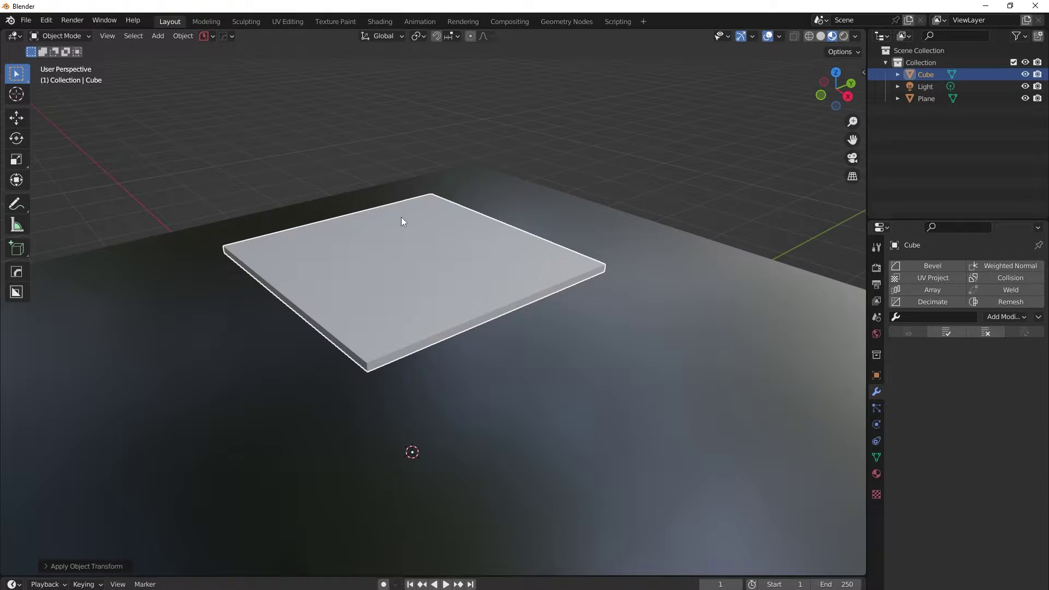
{"action": "key", "text": "ctrl+Tab"}
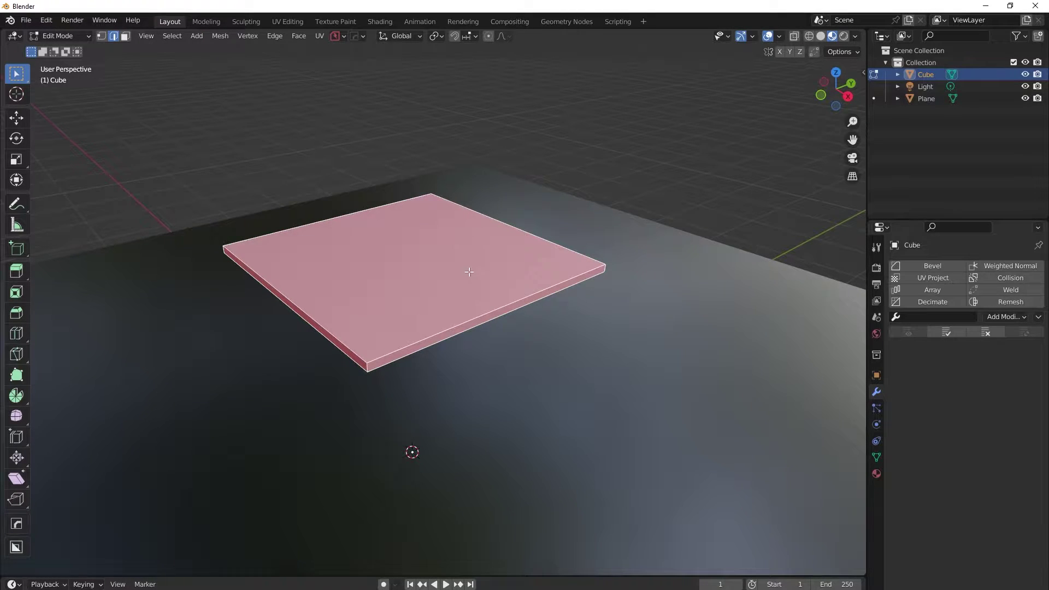
{"action": "middle_click_drag", "start_coordinate": [446, 263], "coordinate": [436, 281]}
{"action": "key", "text": "ctrl+r"}
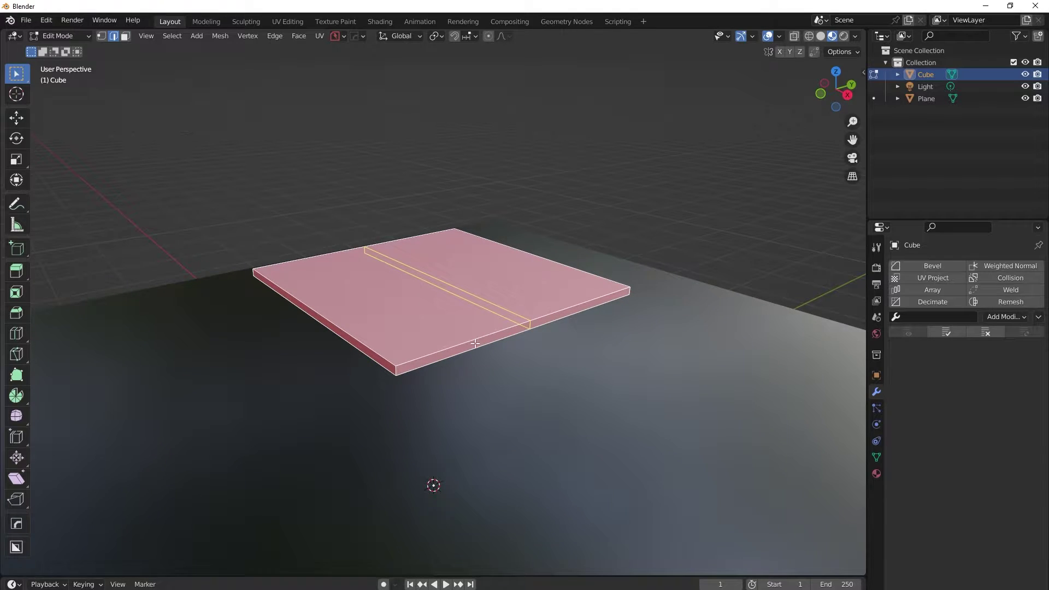
{"action": "scroll", "coordinate": [479, 333], "scroll_direction": "up", "scroll_amount": 15}
{"action": "scroll", "coordinate": [480, 333], "scroll_direction": "up", "scroll_amount": 20}
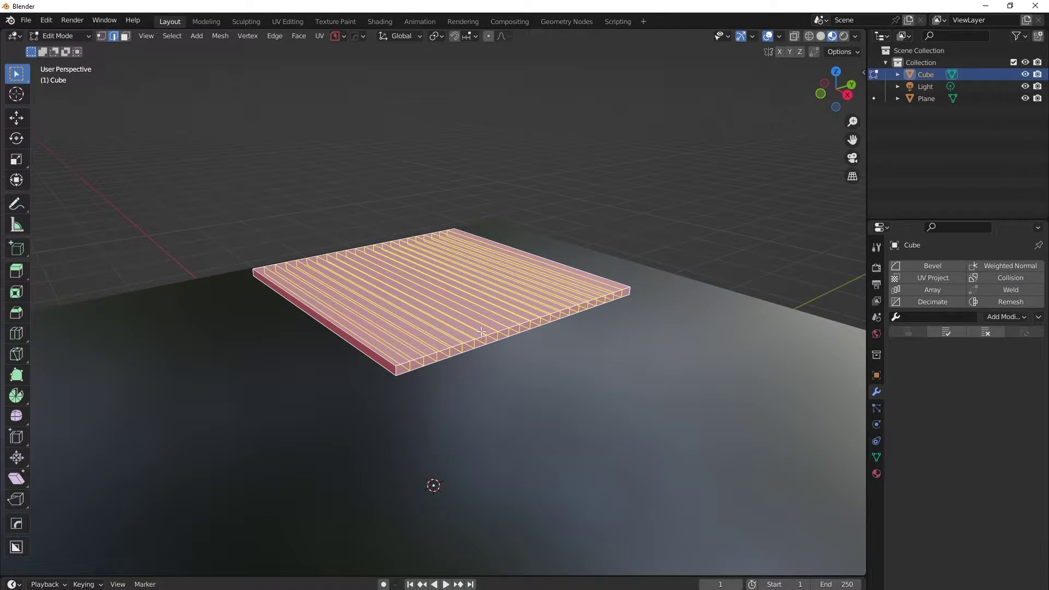
{"action": "scroll", "coordinate": [492, 322], "scroll_direction": "up", "scroll_amount": 10}
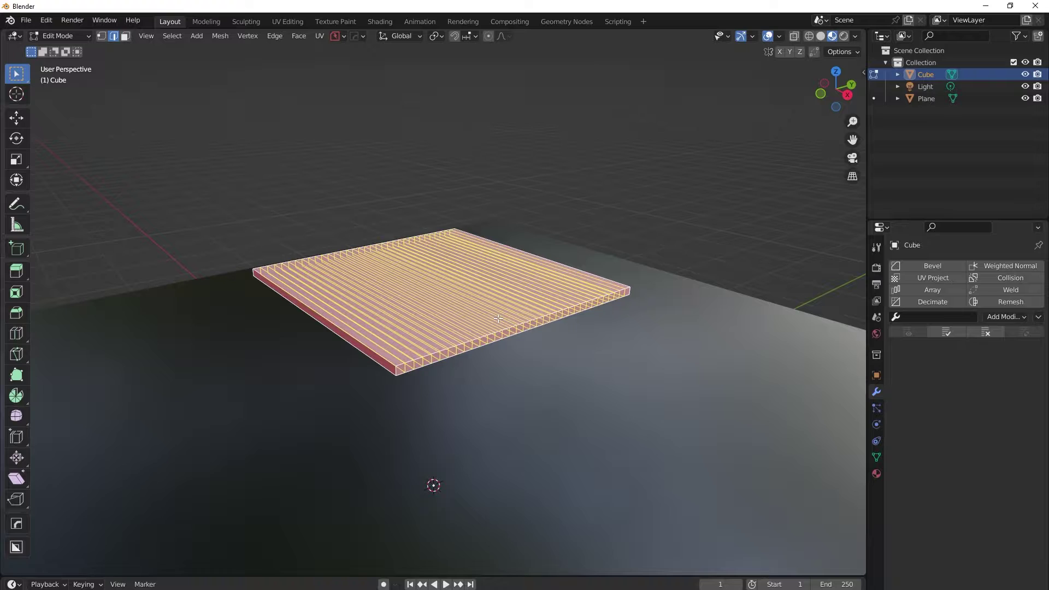
{"action": "scroll", "coordinate": [530, 295], "scroll_direction": "down", "scroll_amount": 20}
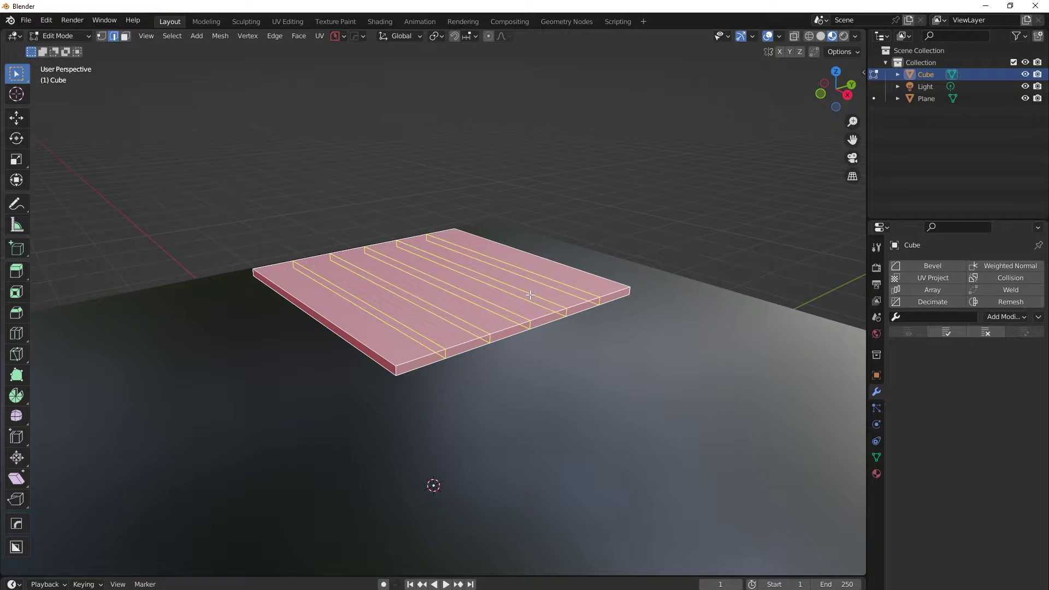
{"action": "scroll", "coordinate": [529, 294], "scroll_direction": "up", "scroll_amount": 20}
{"action": "left_click", "coordinate": [530, 295]}
{"action": "right_click", "coordinate": [530, 295]}
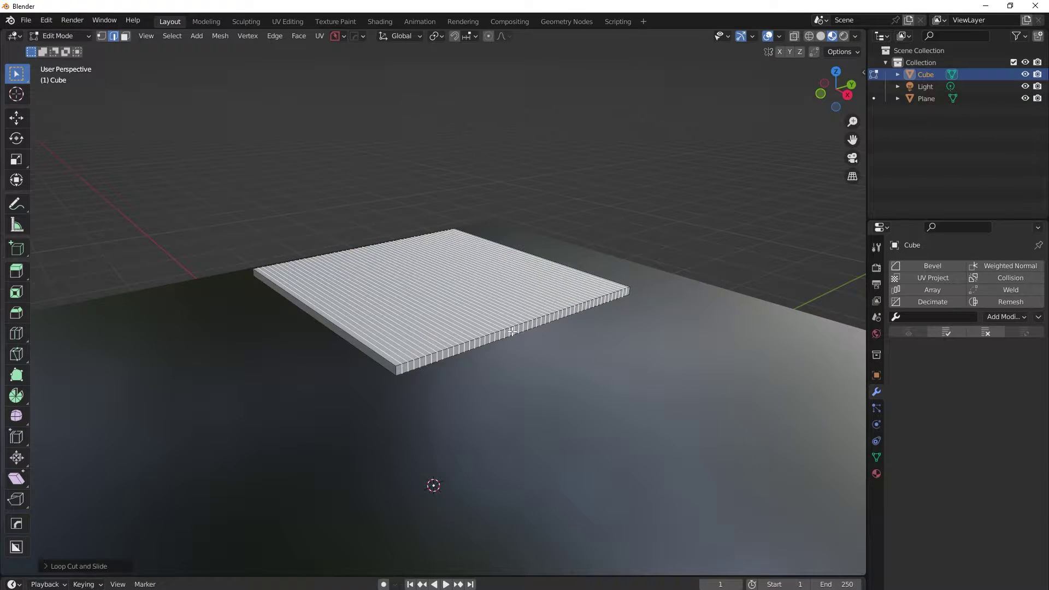
{"action": "scroll", "coordinate": [443, 284], "scroll_direction": "up", "scroll_amount": 4}
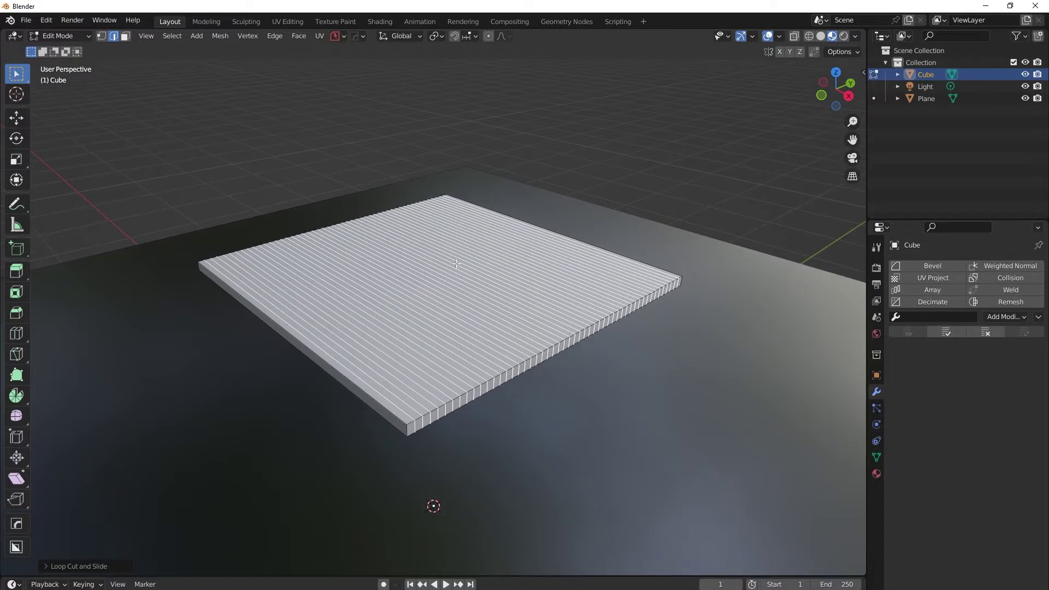
{"action": "middle_click_drag", "start_coordinate": [426, 296], "coordinate": [417, 299]}
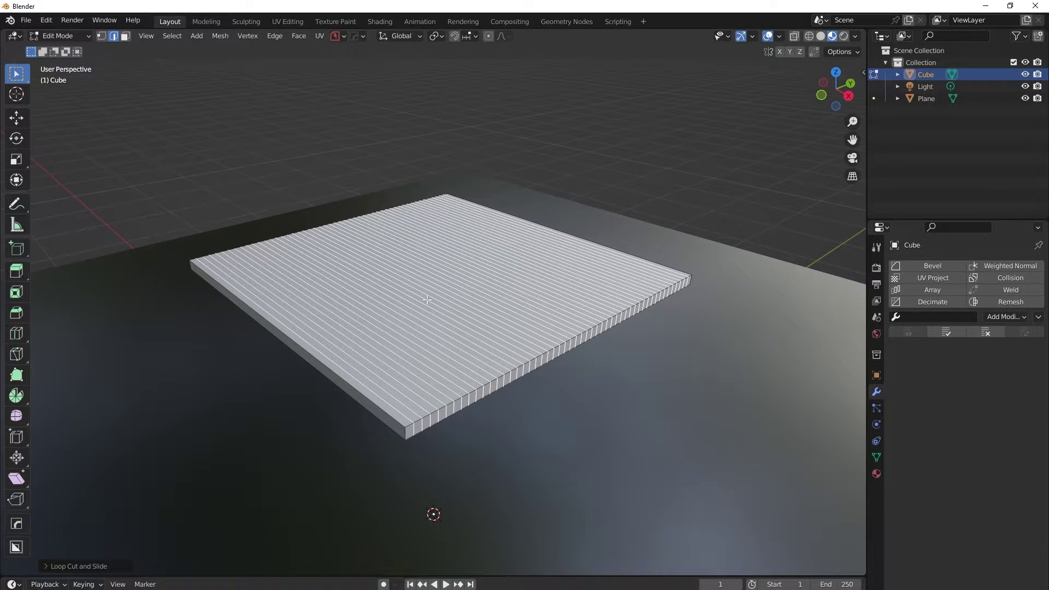
Add crosswise loop cuts, completing a dense grid of small square faces
{"action": "key", "text": "ctrl+r"}
{"action": "scroll", "coordinate": [424, 279], "scroll_direction": "up", "scroll_amount": 15}
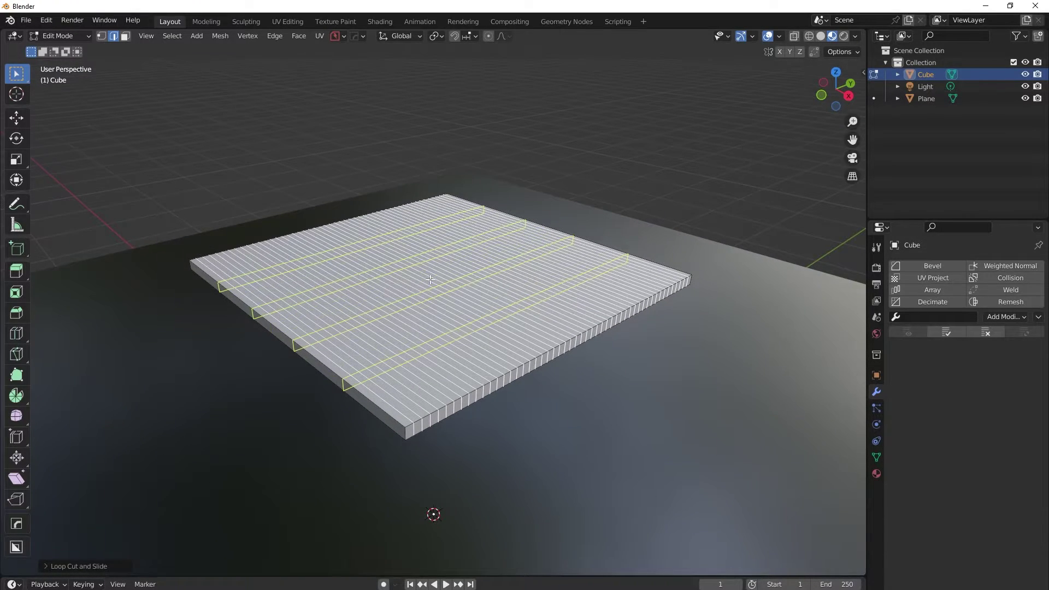
{"action": "scroll", "coordinate": [451, 267], "scroll_direction": "up", "scroll_amount": 8}
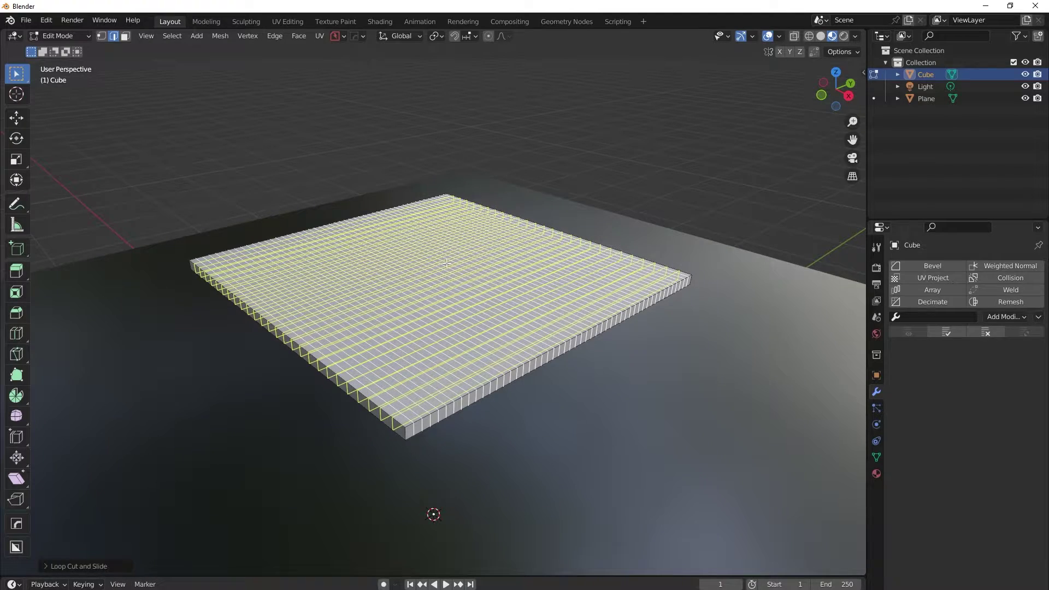
{"action": "scroll", "coordinate": [460, 272], "scroll_direction": "up", "scroll_amount": 8}
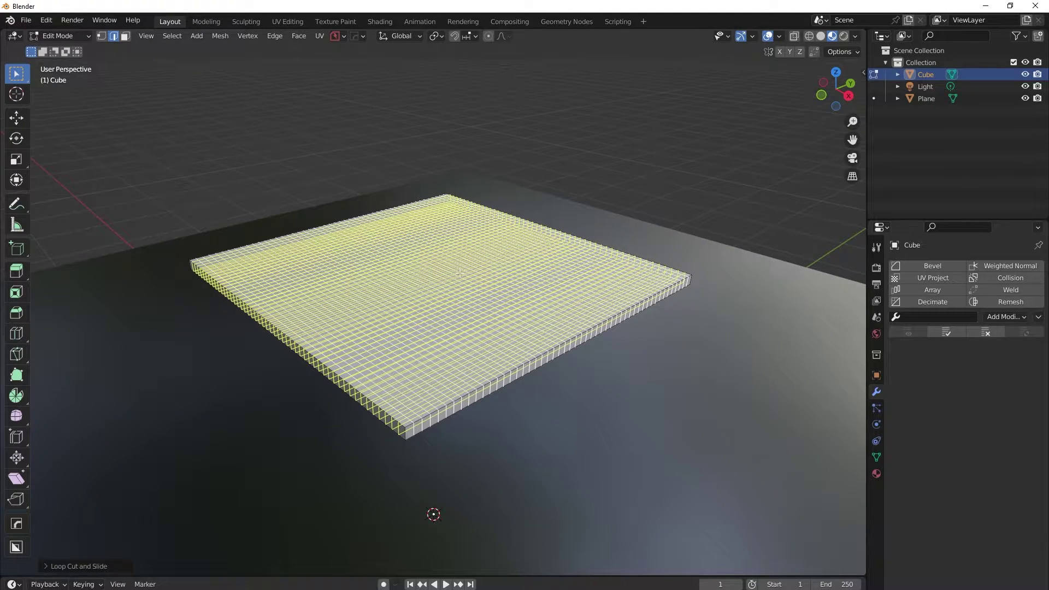
{"action": "left_click", "coordinate": [460, 273]}
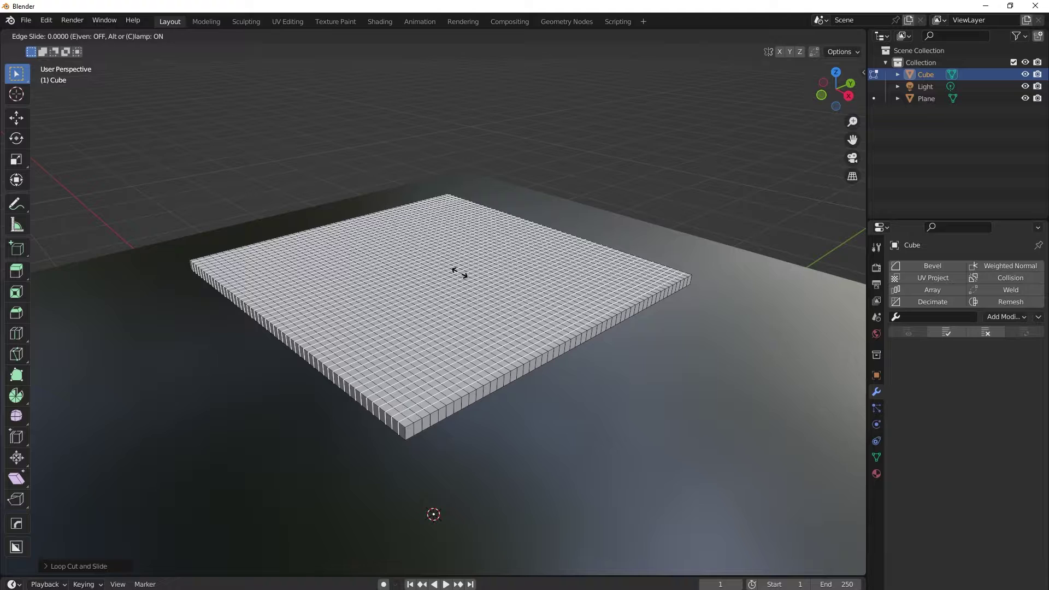
{"action": "right_click", "coordinate": [459, 272]}
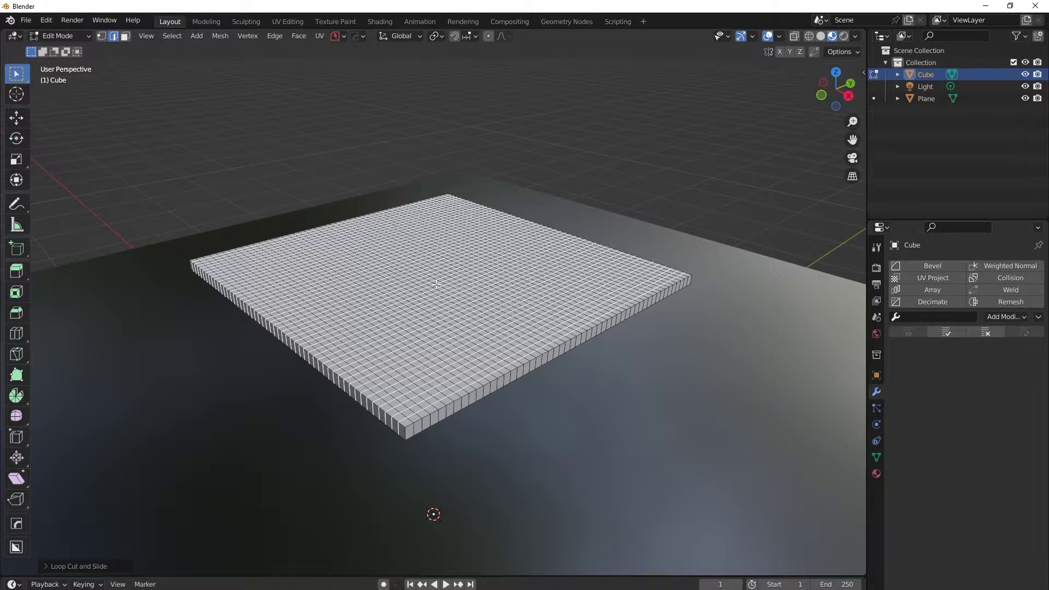
{"action": "scroll", "coordinate": [427, 283], "scroll_direction": "up", "scroll_amount": 3}
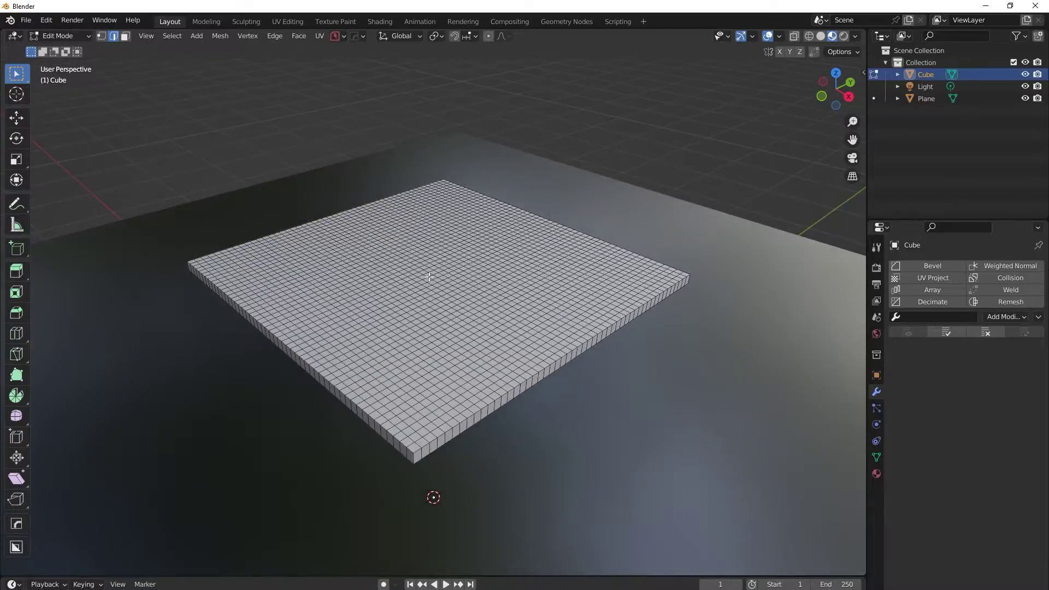
Select two parallel and two crossing edge loops across the slab
{"action": "middle_click_drag", "start_coordinate": [425, 281], "coordinate": [412, 318]}
{"action": "left_click", "coordinate": [406, 314], "text": "alt"}
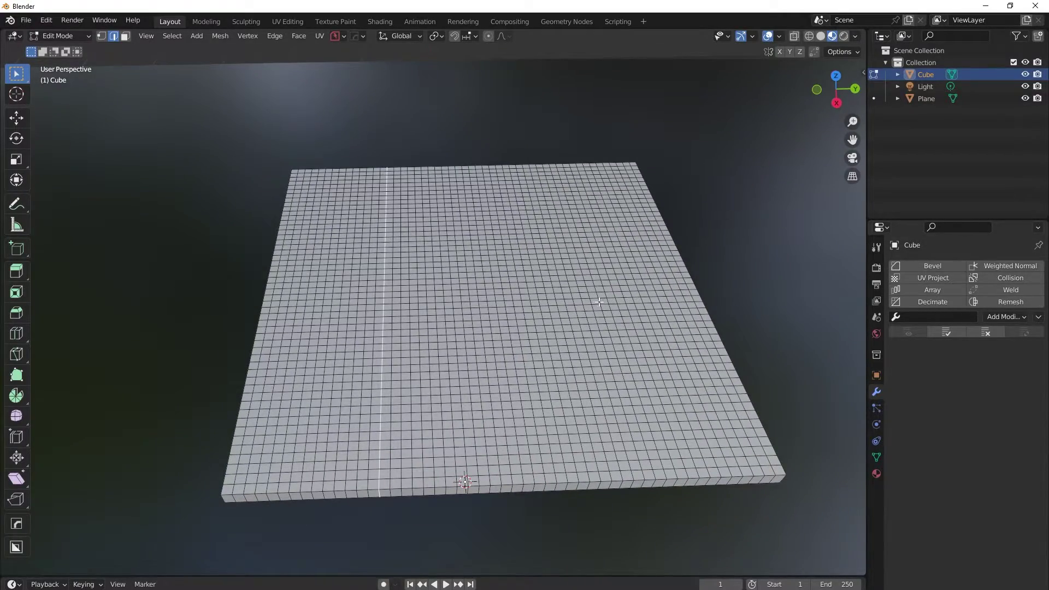
{"action": "left_click", "coordinate": [582, 301], "text": "alt+shift"}
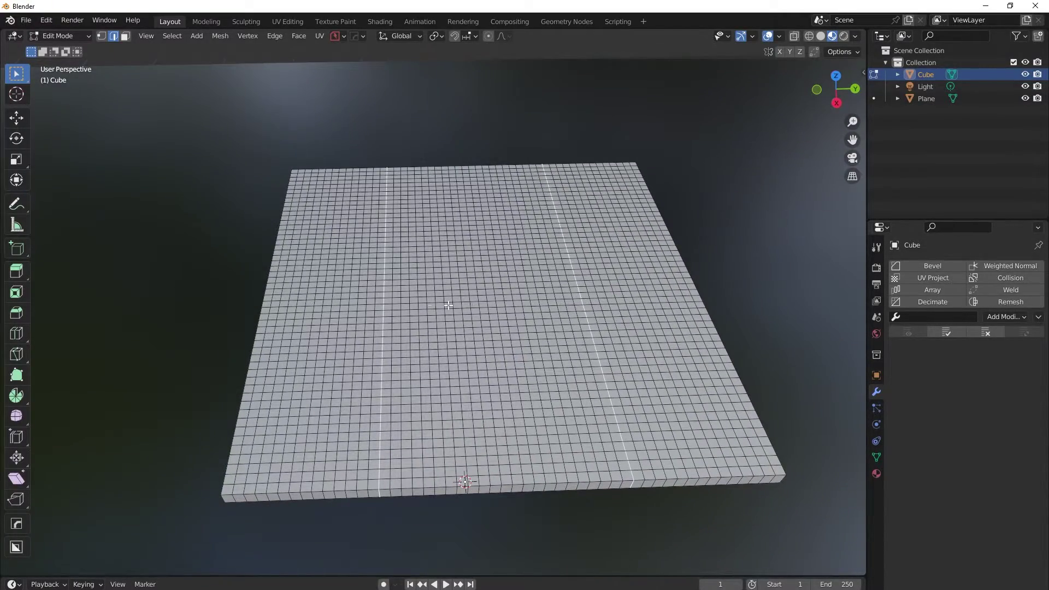
{"action": "middle_click_drag", "start_coordinate": [448, 304], "coordinate": [551, 301]}
{"action": "left_click", "coordinate": [585, 301], "text": "alt+shift"}
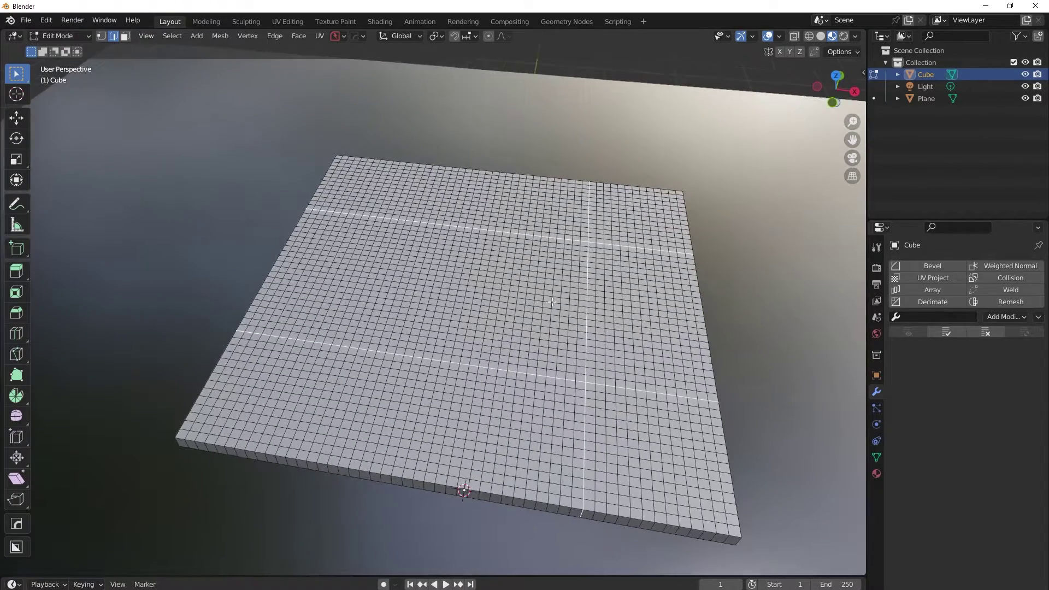
{"action": "left_click", "coordinate": [380, 288], "text": "alt+shift"}
{"action": "mouse_move", "coordinate": [383, 288]}
{"action": "middle_mouse_down"}
{"action": "mouse_move", "coordinate": [432, 293]}
{"action": "mouse_move", "coordinate": [392, 281]}
{"action": "middle_mouse_up"}
Mark the selected loops as seams and return to Object Mode
{"action": "right_click", "coordinate": [392, 281]}
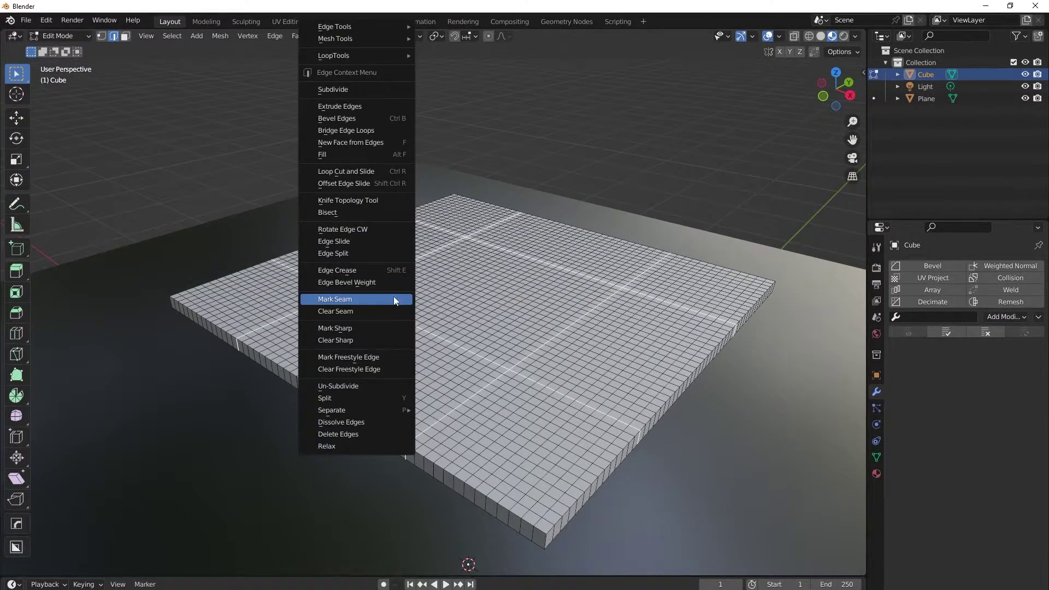
{"action": "left_click", "coordinate": [368, 298]}
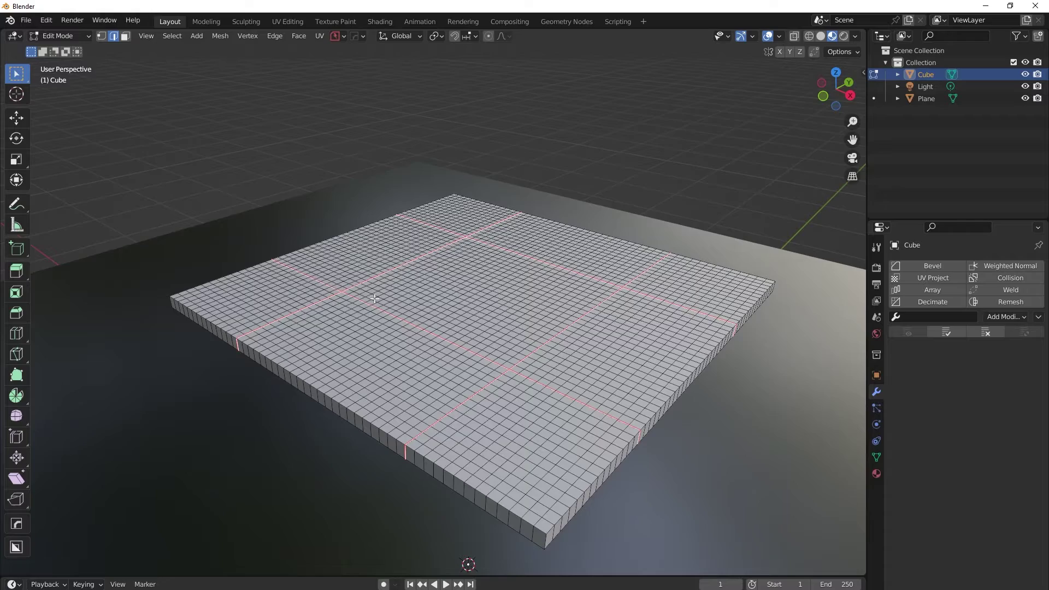
{"action": "middle_click_drag", "start_coordinate": [474, 298], "coordinate": [442, 268]}
{"action": "key", "text": "Tab"}
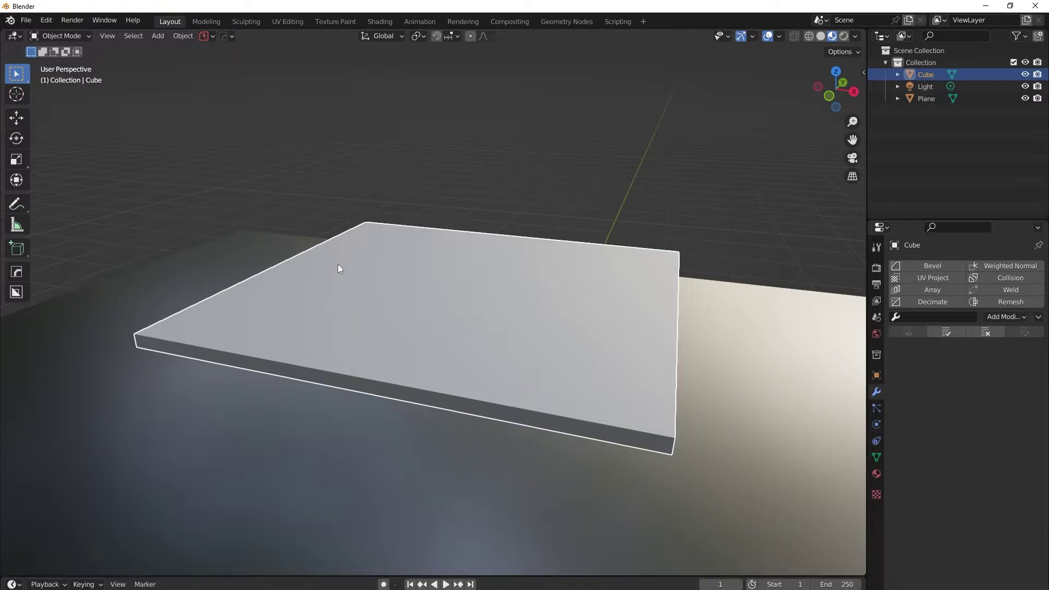
Bring up the Hard Ops Q menu and expand Add Modifier to show Cloth
{"action": "key", "text": "q"}
{"action": "mouse_move", "coordinate": [173, 217]}
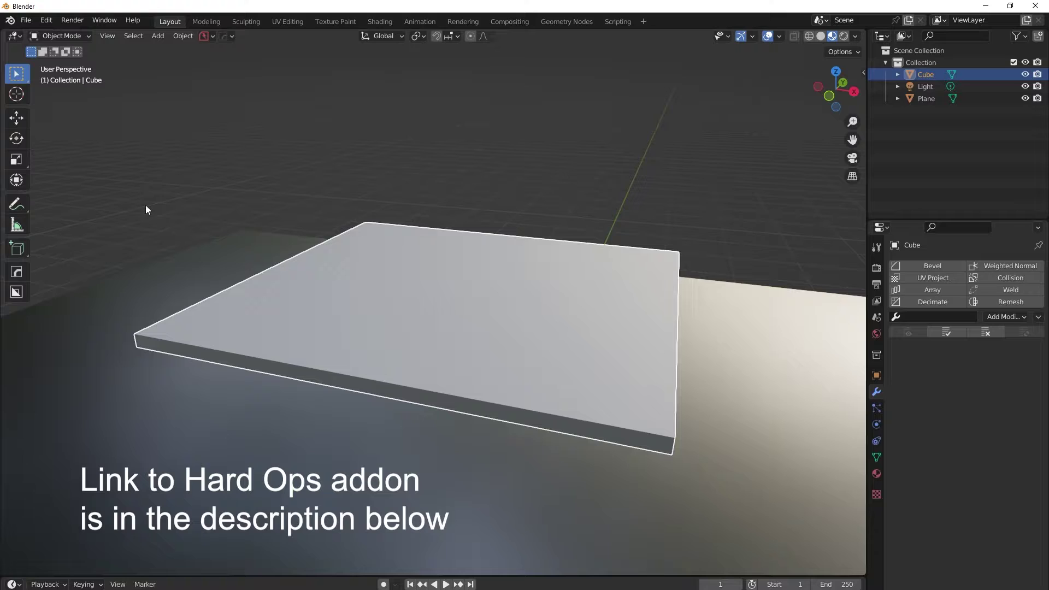
{"action": "key", "text": "q"}
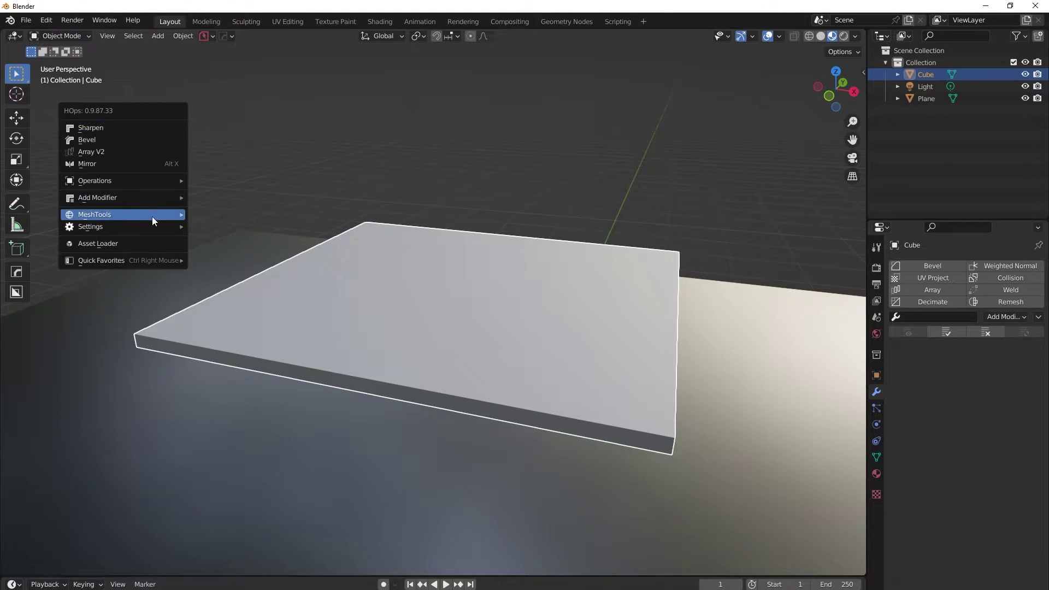
{"action": "mouse_move", "coordinate": [94, 198]}
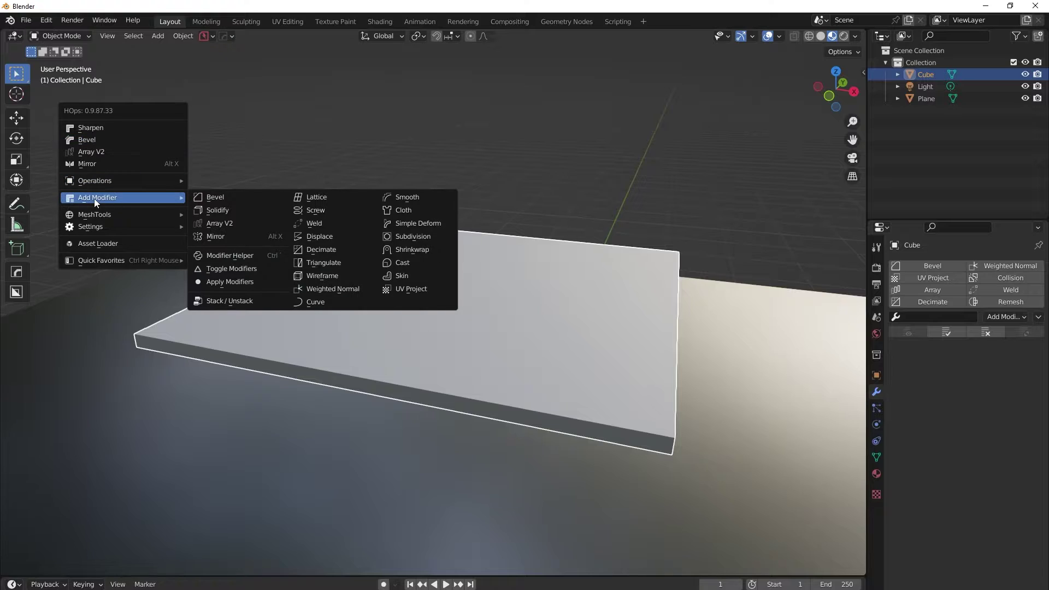
Add Hard Ops Cloth with gravity 0 and simulate the slab into a puffy cushion
{"action": "left_click", "coordinate": [409, 211]}
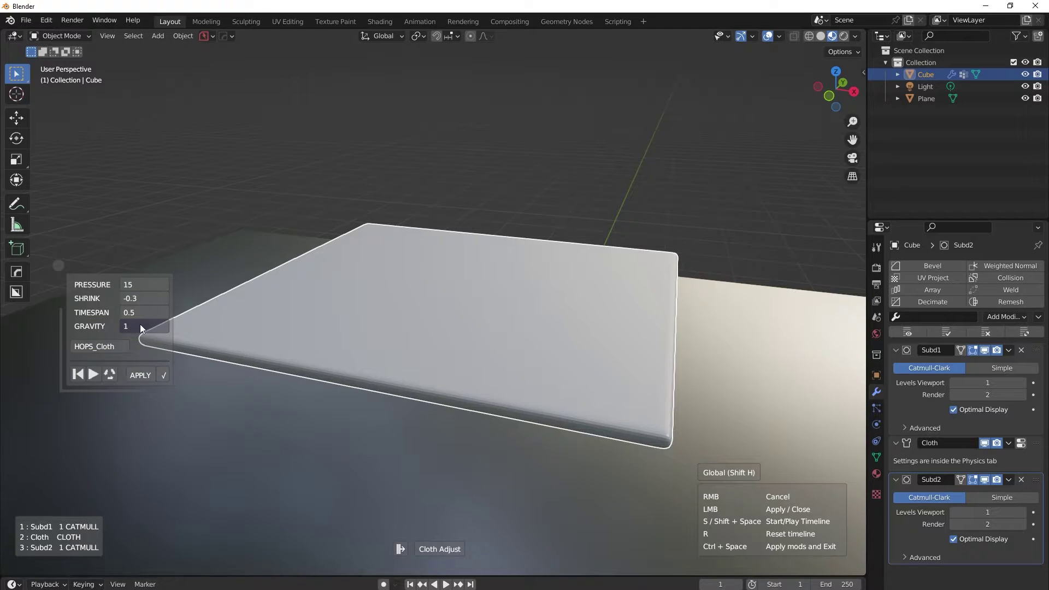
{"action": "left_click", "coordinate": [124, 325]}
{"action": "left_click", "coordinate": [93, 375]}
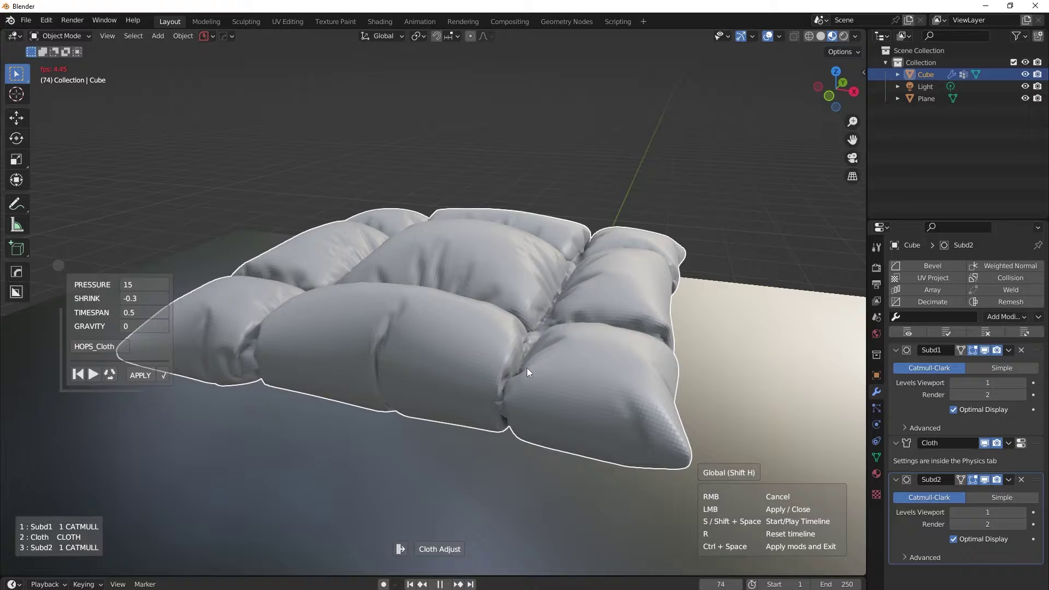
{"action": "left_click", "coordinate": [449, 372]}
{"action": "middle_click_drag", "start_coordinate": [450, 371], "coordinate": [450, 381]}
Shade the cushion smooth and bring up the material list with Shift+Q
{"action": "right_click", "coordinate": [437, 270]}
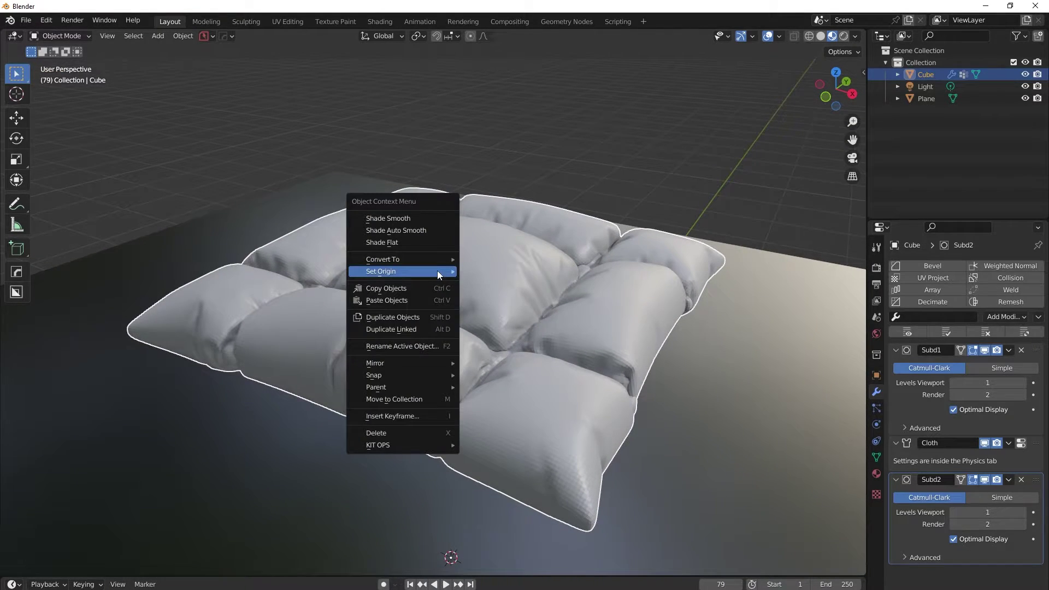
{"action": "left_click", "coordinate": [406, 218]}
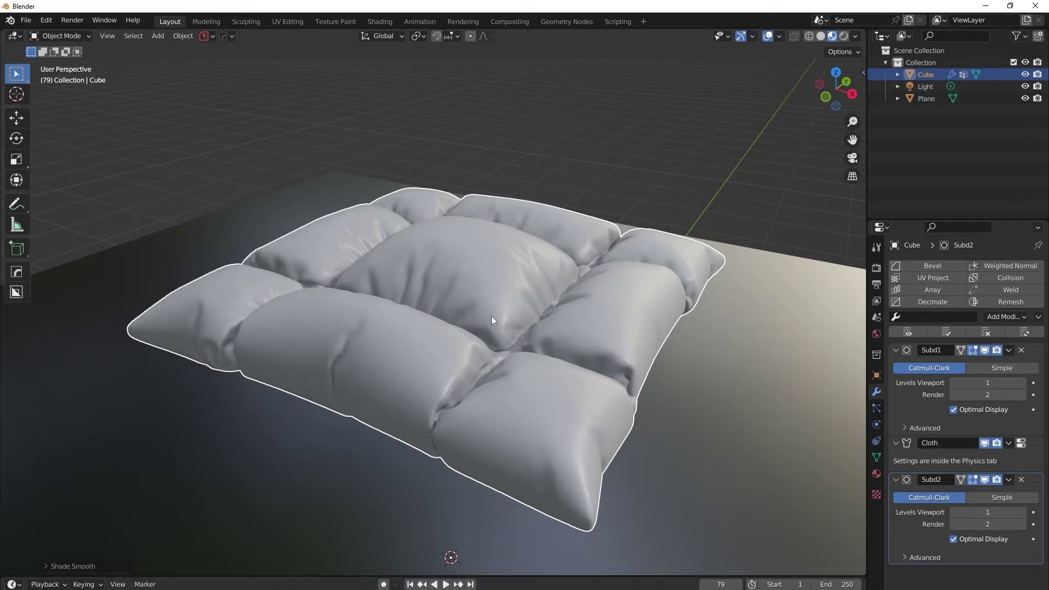
{"action": "middle_click_drag", "start_coordinate": [469, 319], "coordinate": [530, 339]}
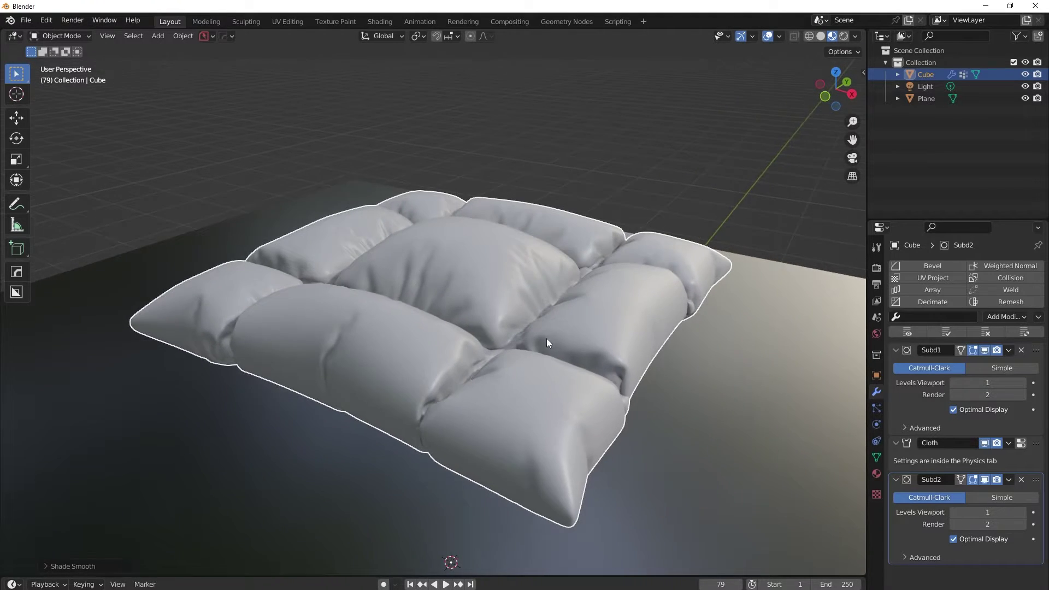
{"action": "scroll", "coordinate": [599, 281], "scroll_direction": "up", "scroll_amount": 3}
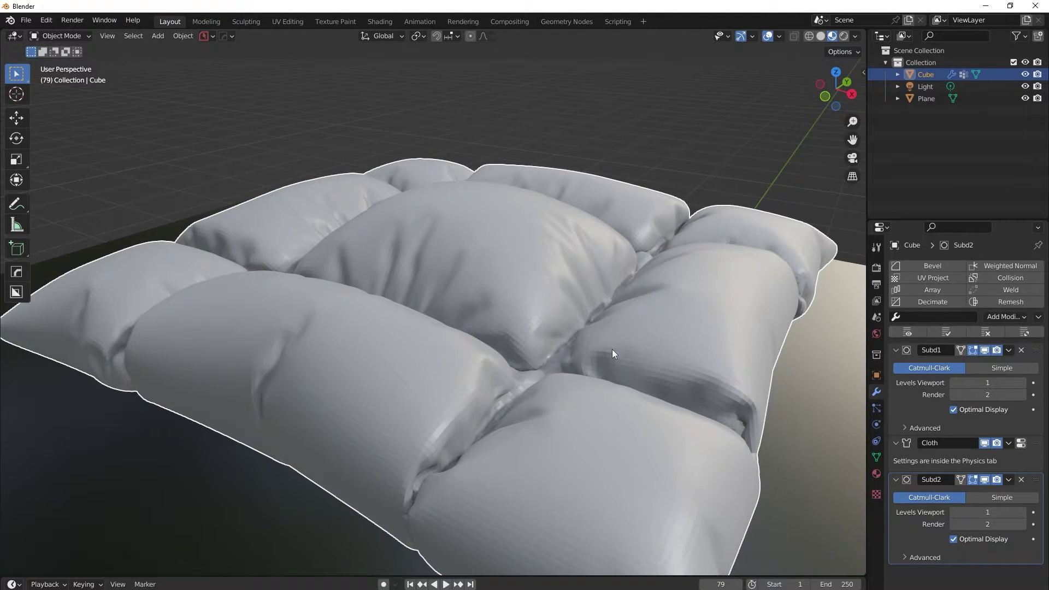
{"action": "right_click", "coordinate": [629, 352]}
{"action": "left_click", "coordinate": [575, 355]}
{"action": "middle_click_drag", "start_coordinate": [573, 355], "coordinate": [550, 329]}
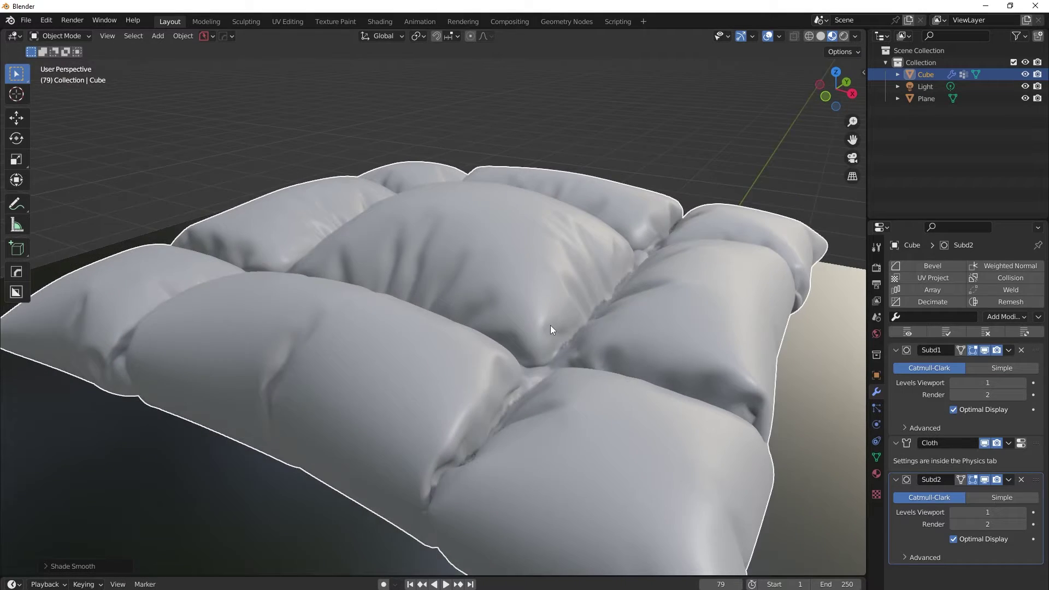
{"action": "scroll", "coordinate": [549, 327], "scroll_direction": "down", "scroll_amount": 4}
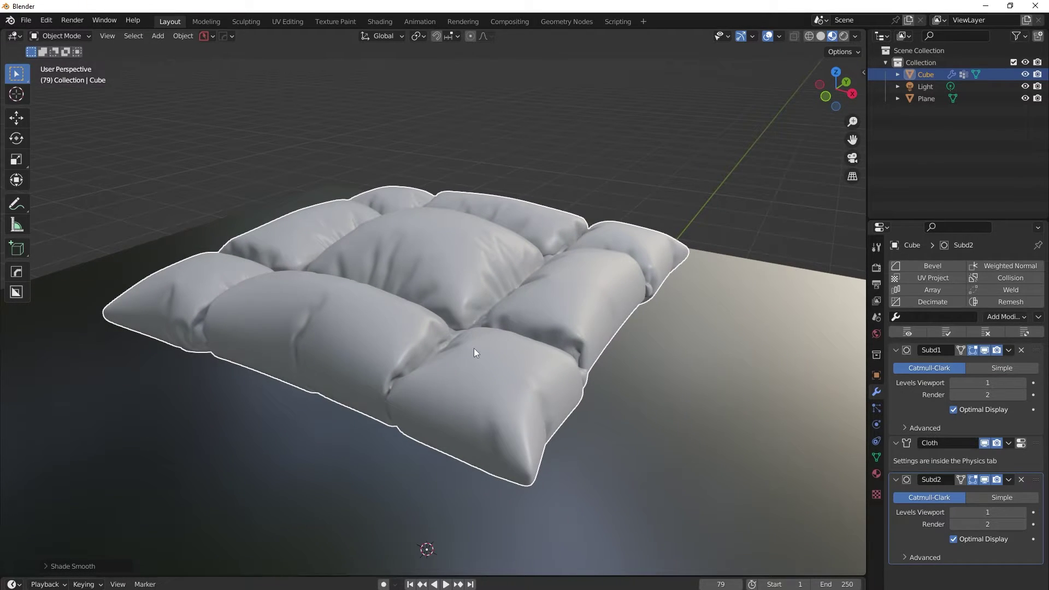
{"action": "key", "text": "shift+q"}
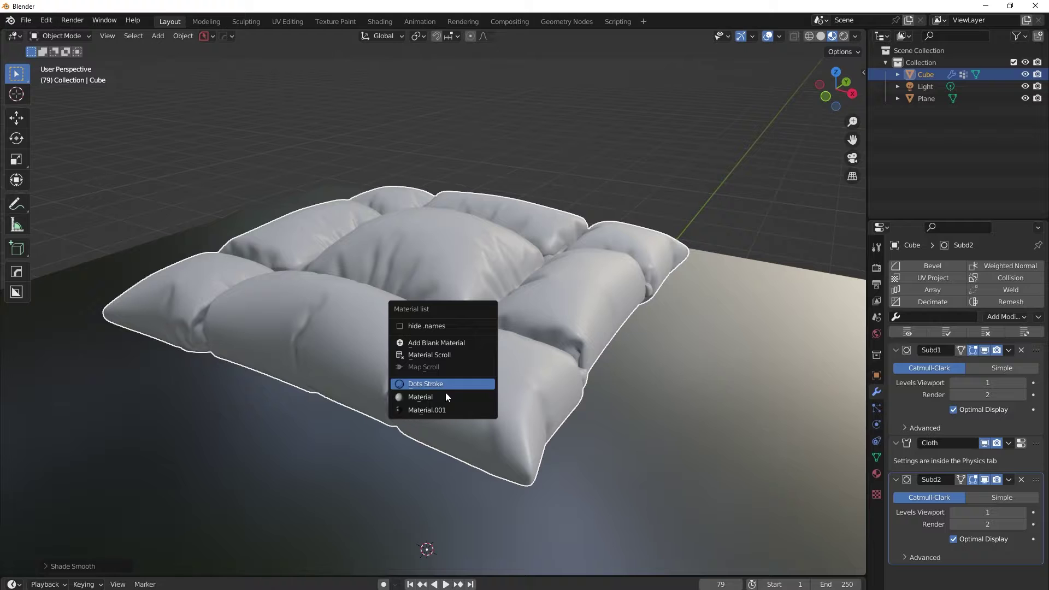
Give the cushion blank Material.002 with Metallic 1.000 and Roughness lowered to 0.153
{"action": "left_click", "coordinate": [431, 343]}
{"action": "middle_click_drag", "start_coordinate": [595, 361], "coordinate": [598, 405]}
{"action": "left_click", "coordinate": [877, 474]}
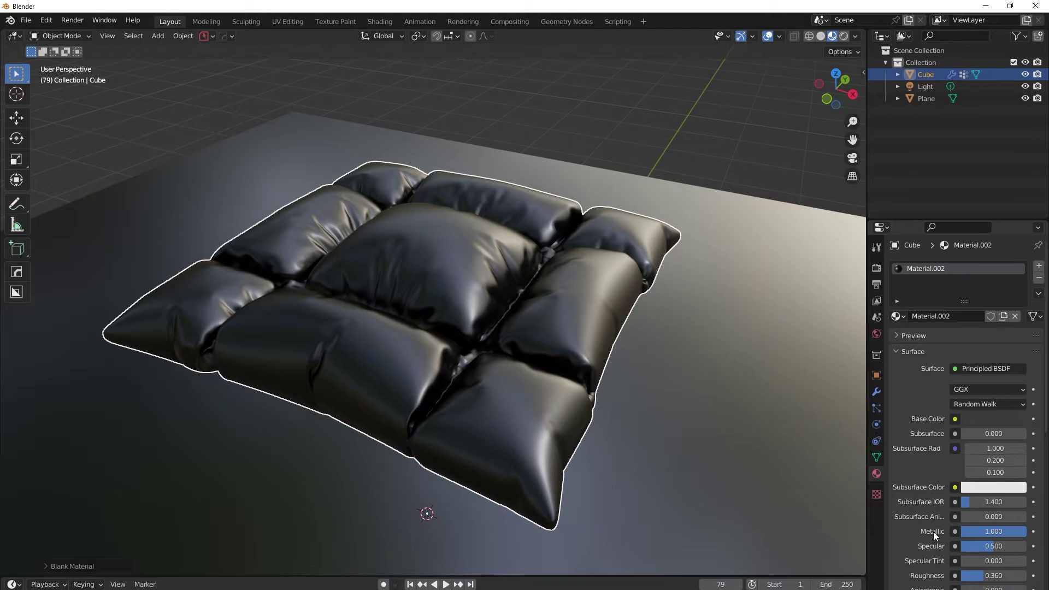
{"action": "scroll", "coordinate": [933, 531], "scroll_direction": "down", "scroll_amount": 1}
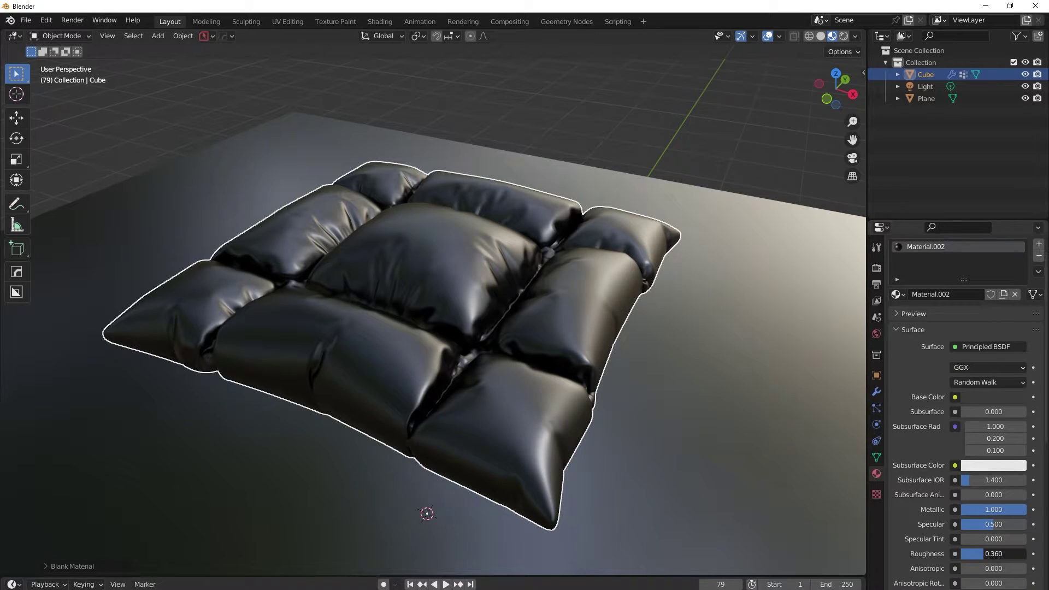
{"action": "left_click_drag", "start_coordinate": [983, 553], "coordinate": [971, 553]}
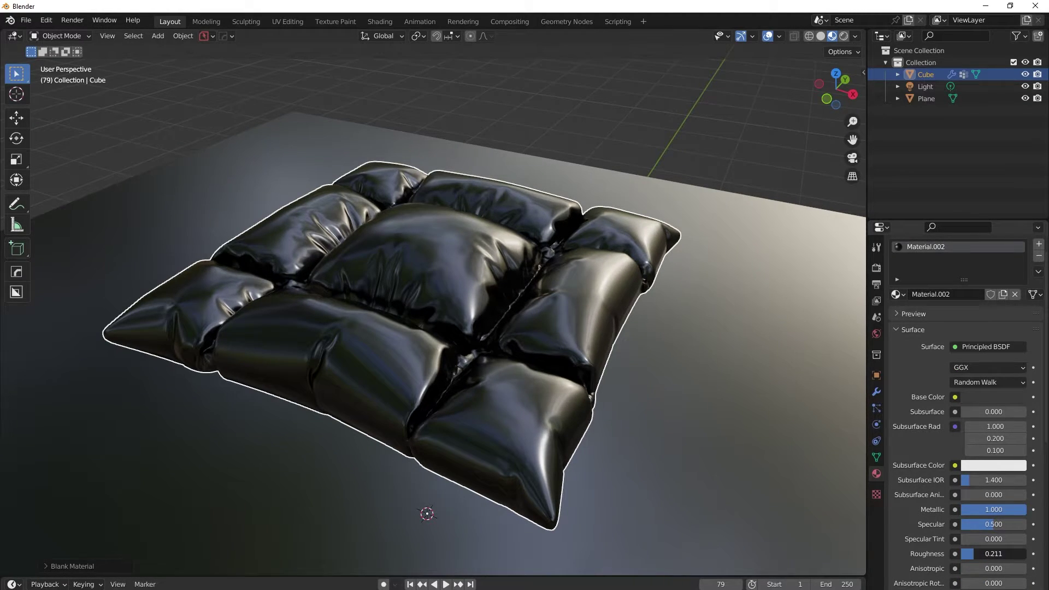
{"action": "left_click_drag", "start_coordinate": [971, 553], "coordinate": [968, 553]}
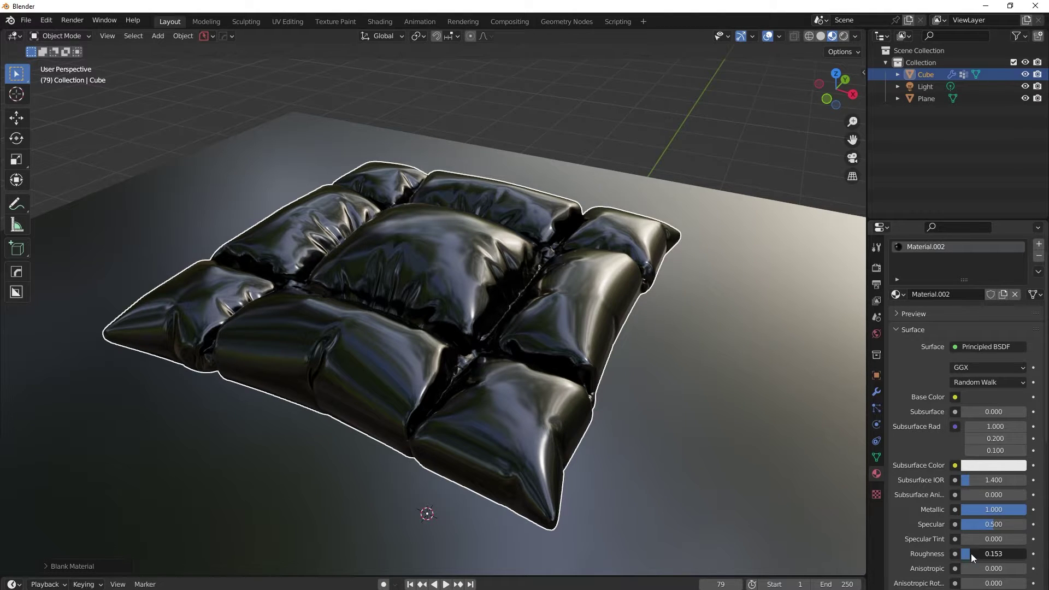
{"action": "middle_click_drag", "start_coordinate": [475, 328], "coordinate": [566, 254]}
{"action": "left_click", "coordinate": [568, 297]}
{"action": "middle_click_drag", "start_coordinate": [568, 297], "coordinate": [483, 320]}
{"action": "left_click", "coordinate": [420, 270]}
{"action": "middle_click_drag", "start_coordinate": [420, 270], "coordinate": [459, 254]}
Convert the cushion to a mesh, baking its Subd1, Cloth and Subd2 modifiers
{"action": "right_click", "coordinate": [417, 245]}
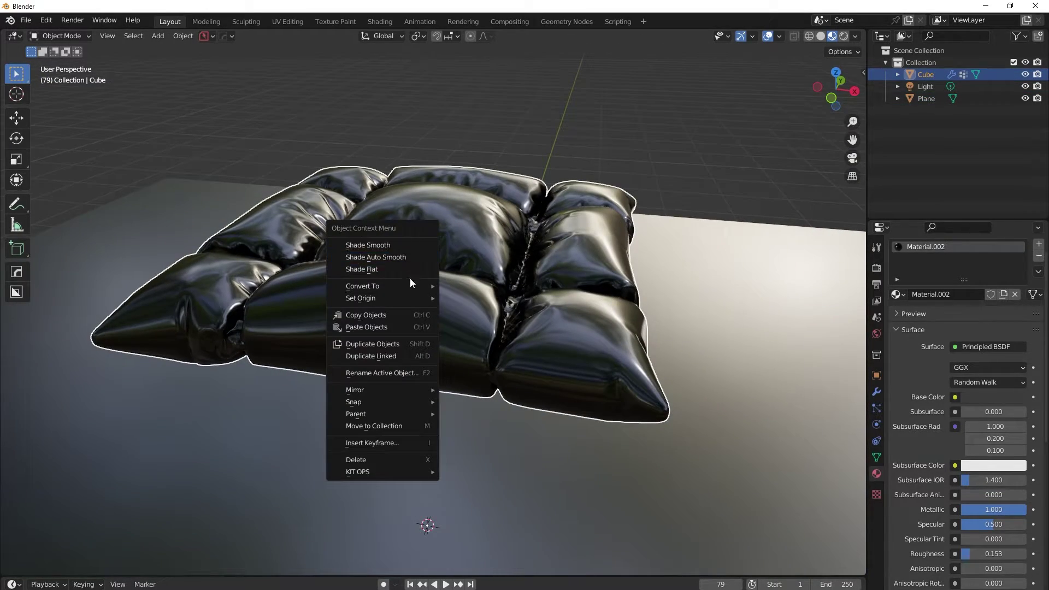
{"action": "mouse_move", "coordinate": [388, 285]}
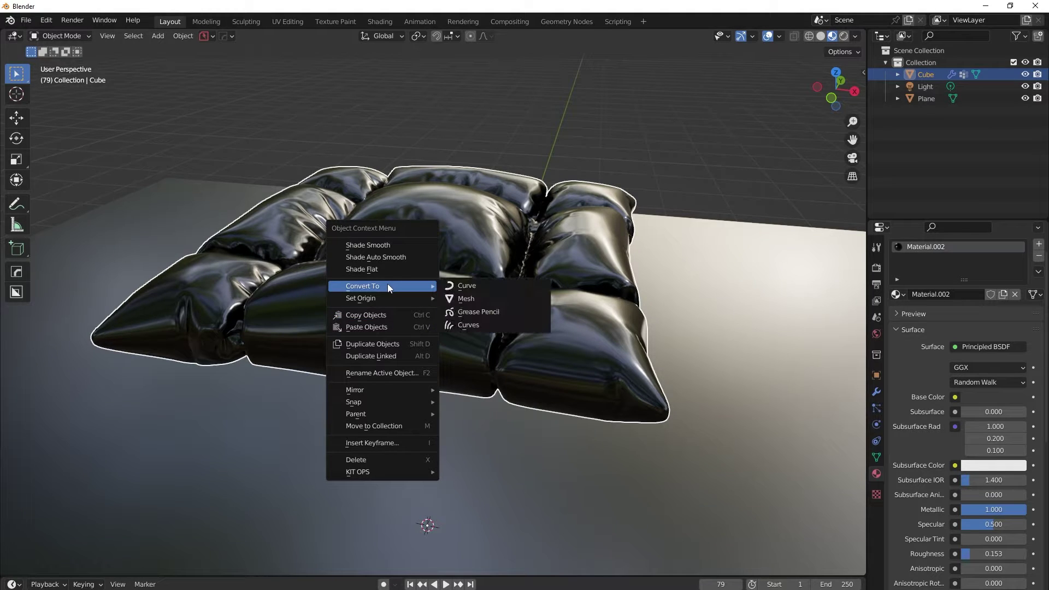
{"action": "left_click", "coordinate": [876, 392]}
{"action": "left_click", "coordinate": [1009, 350]}
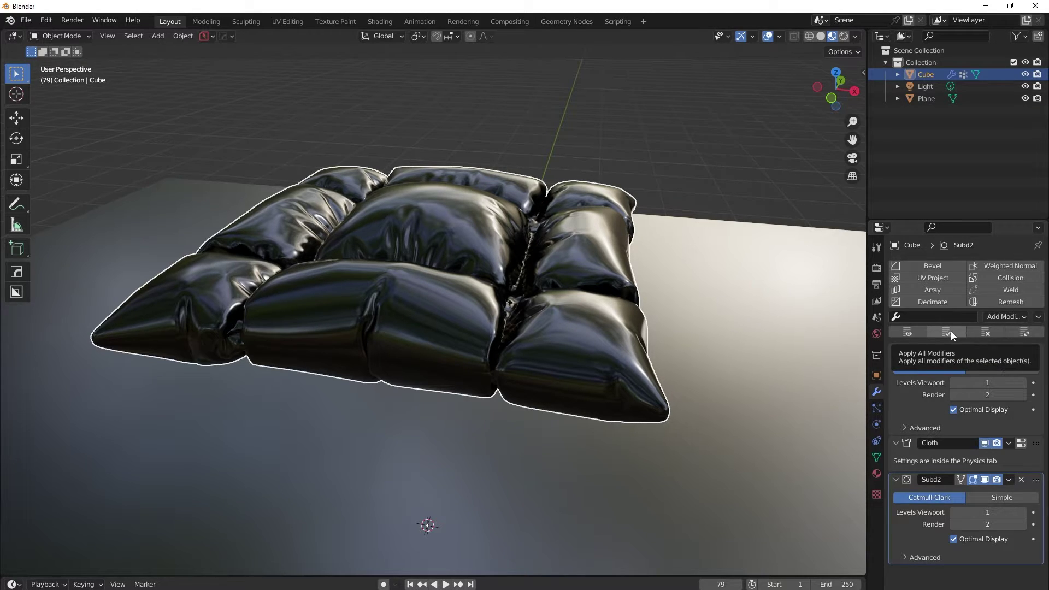
{"action": "right_click", "coordinate": [392, 263]}
{"action": "mouse_move", "coordinate": [405, 292]}
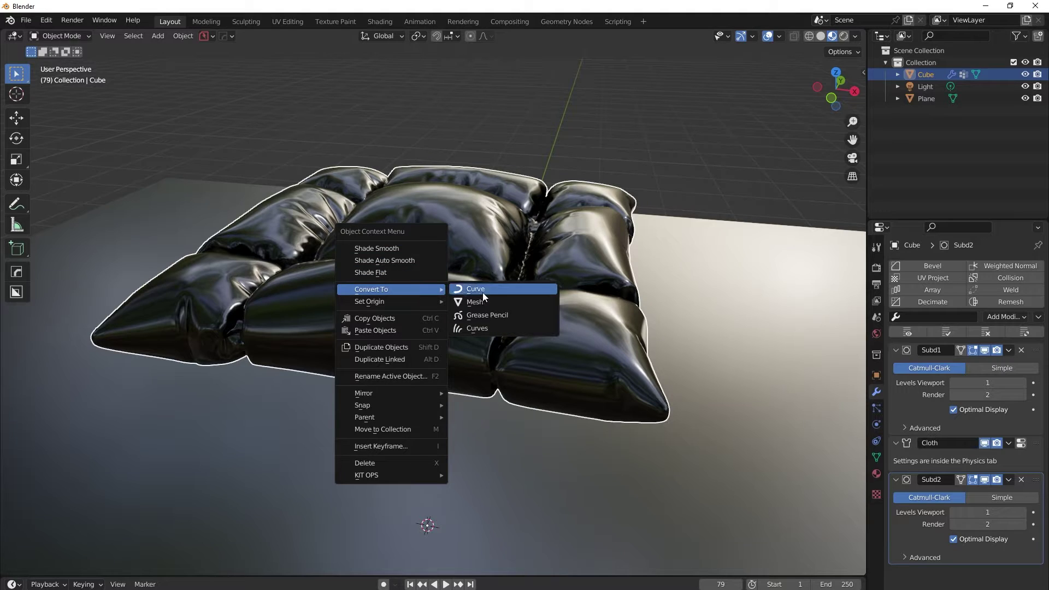
{"action": "left_click", "coordinate": [480, 297]}
{"action": "middle_click_drag", "start_coordinate": [600, 235], "coordinate": [482, 267]}
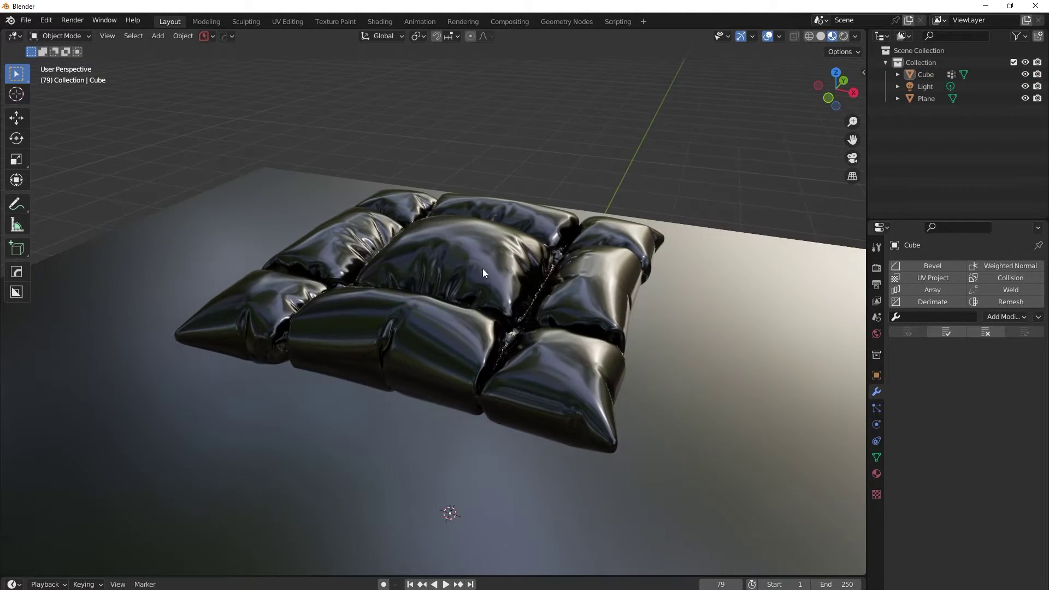
Set the cushion's origin to its geometry centre
{"action": "left_click", "coordinate": [467, 266]}
{"action": "right_click", "coordinate": [467, 267]}
{"action": "mouse_move", "coordinate": [457, 278]}
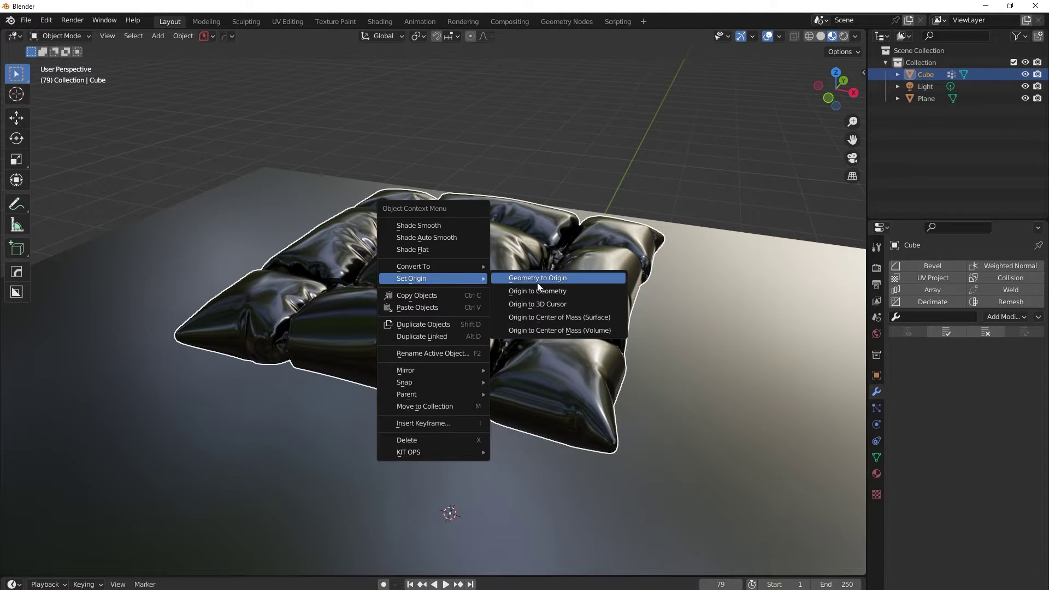
{"action": "left_click", "coordinate": [550, 291]}
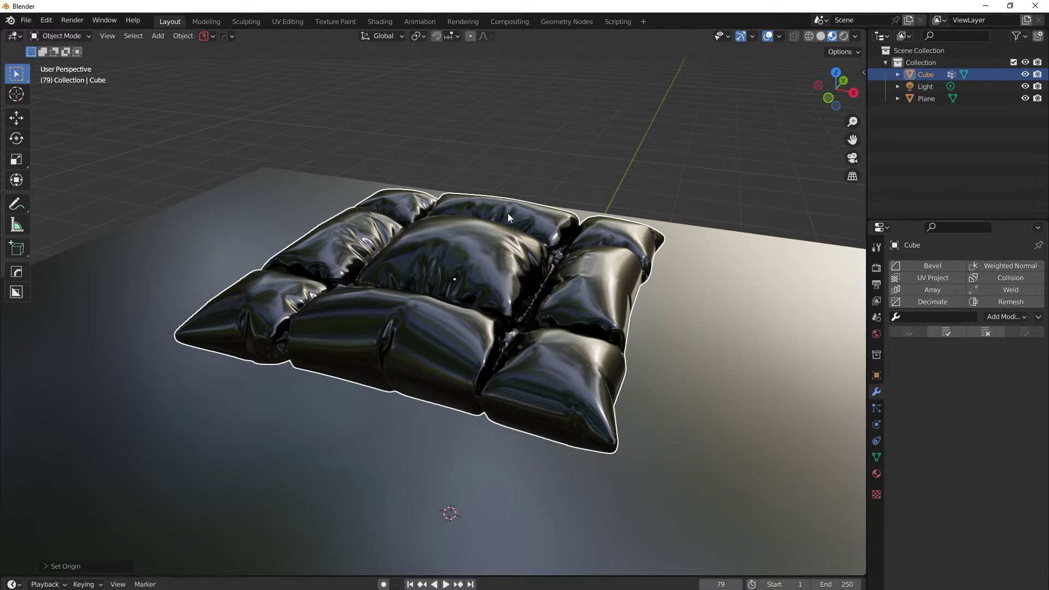
Move the cushion along Z so it rests on the ground plane
{"action": "key", "text": "g"}
{"action": "key", "text": "z"}
{"action": "key", "text": "shift+z"}
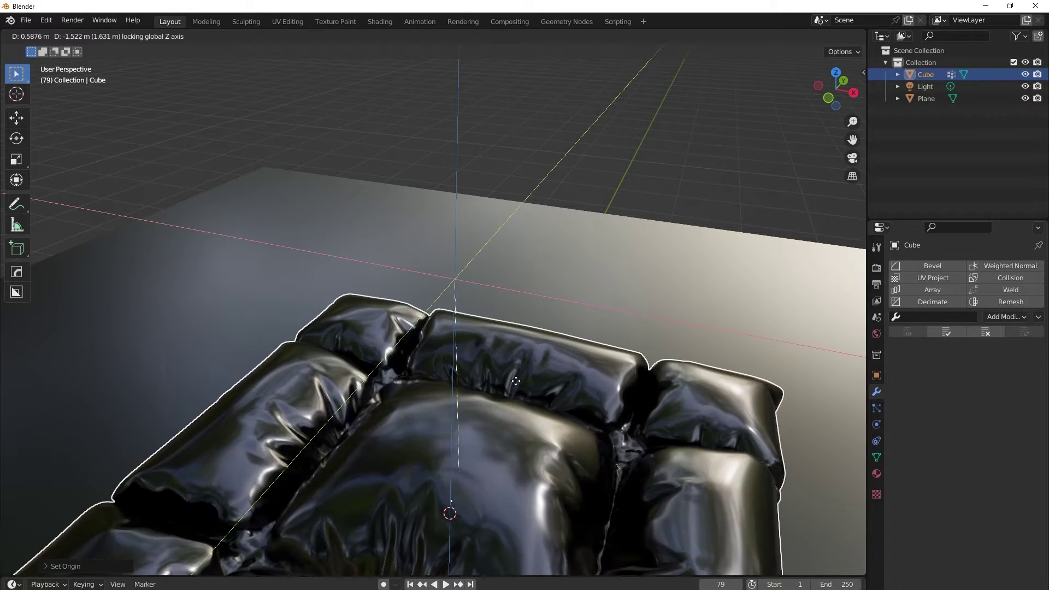
{"action": "key", "text": "Escape"}
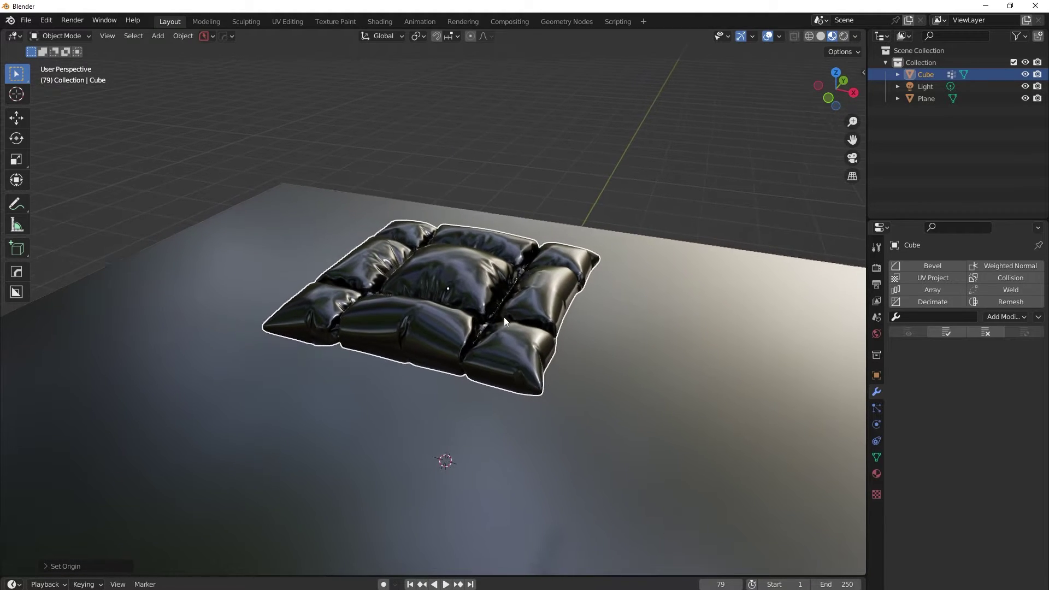
{"action": "middle_click_drag", "start_coordinate": [504, 316], "coordinate": [480, 232]}
{"action": "key", "text": "g"}
{"action": "key", "text": "z"}
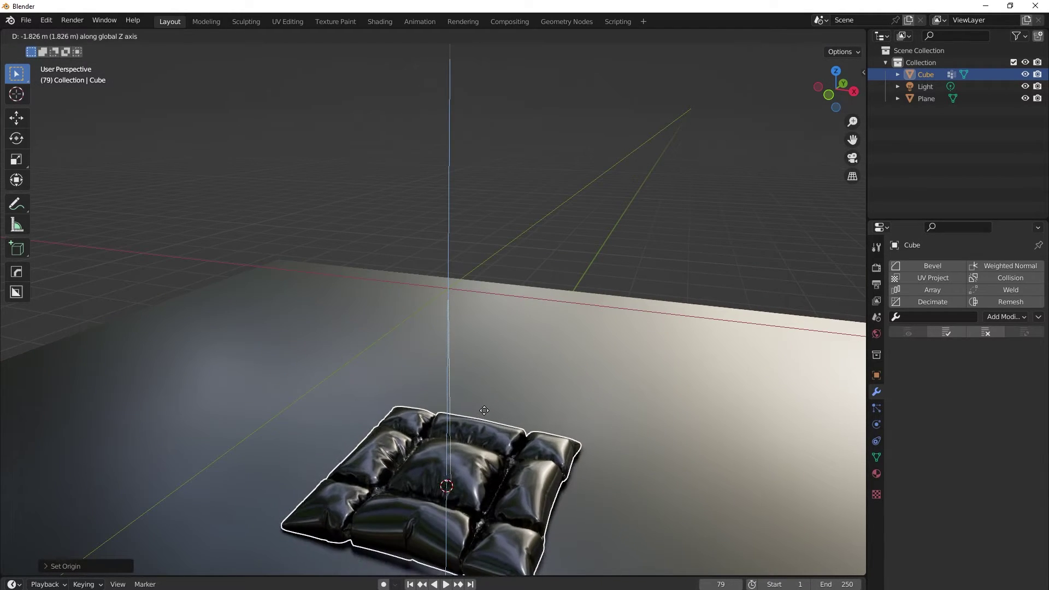
{"action": "left_click", "coordinate": [484, 377]}
{"action": "middle_click_drag", "start_coordinate": [527, 221], "coordinate": [444, 298]}
Add the Aircraft_020 navy fuel-tank label decal from DECALmachine onto the cushion's lower middle pad
{"action": "left_click", "coordinate": [422, 255]}
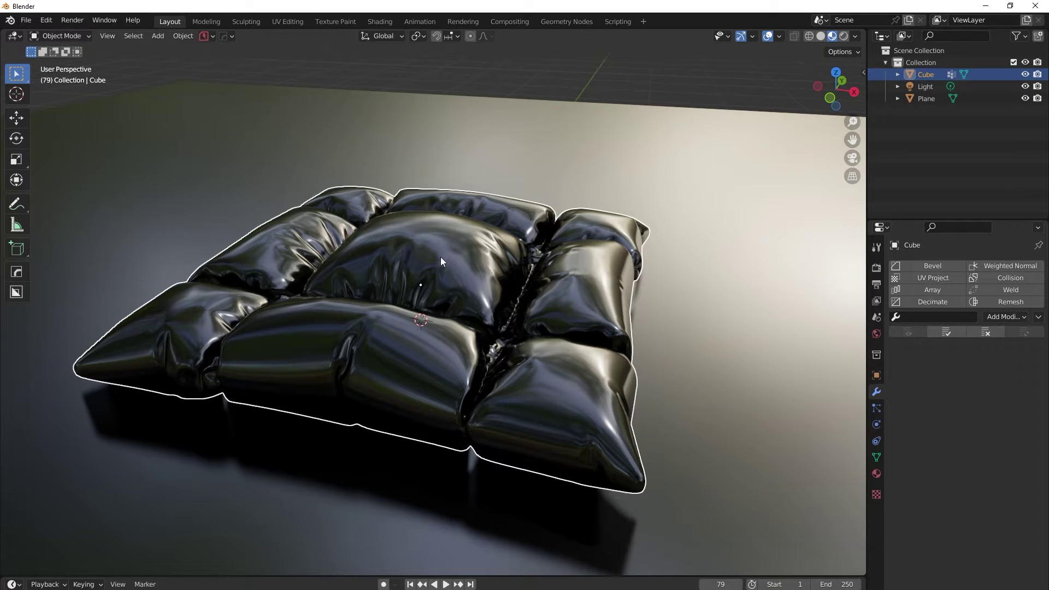
{"action": "key", "text": "d"}
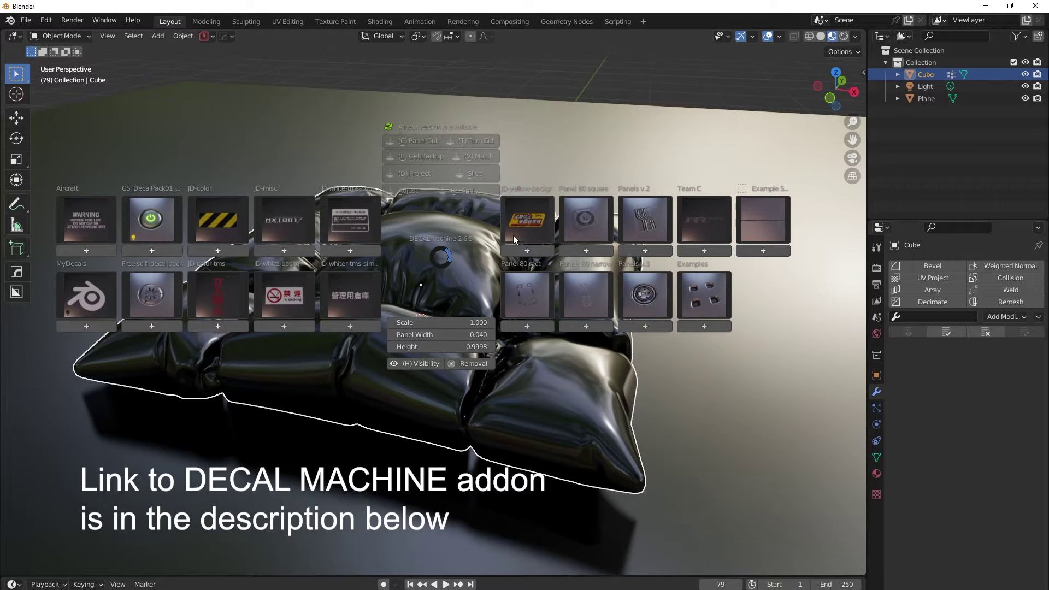
{"action": "left_click", "coordinate": [84, 224]}
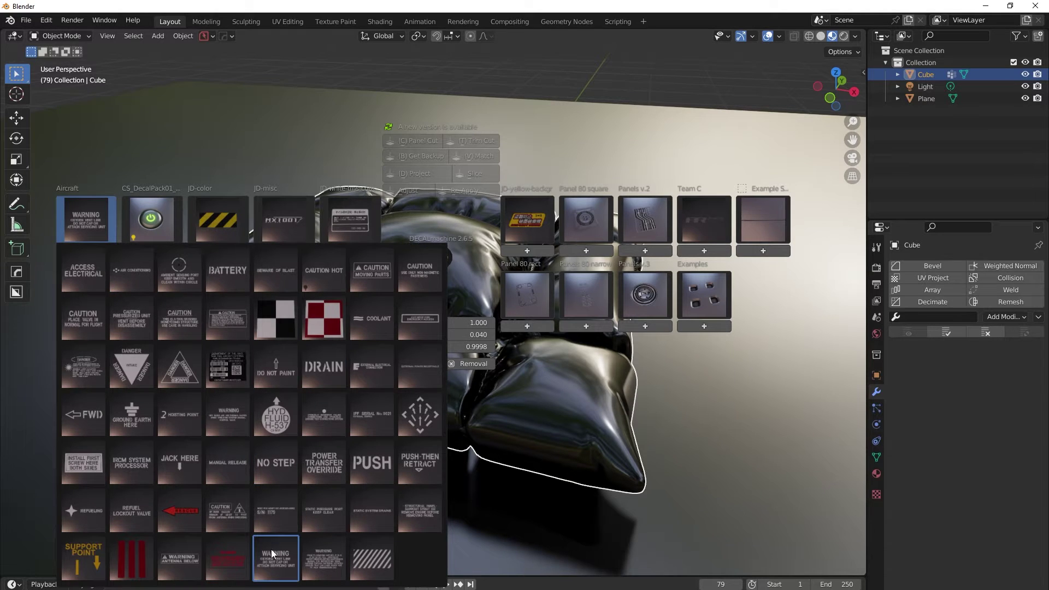
{"action": "left_click", "coordinate": [230, 366]}
{"action": "scroll", "coordinate": [440, 314], "scroll_direction": "up", "scroll_amount": 4}
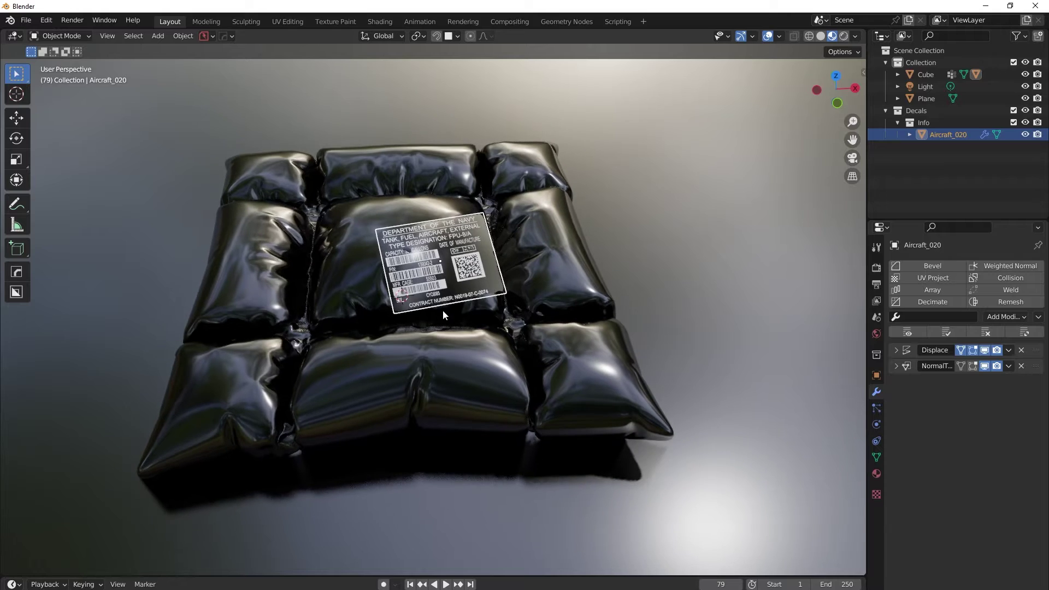
{"action": "scroll", "coordinate": [442, 315], "scroll_direction": "up", "scroll_amount": 1}
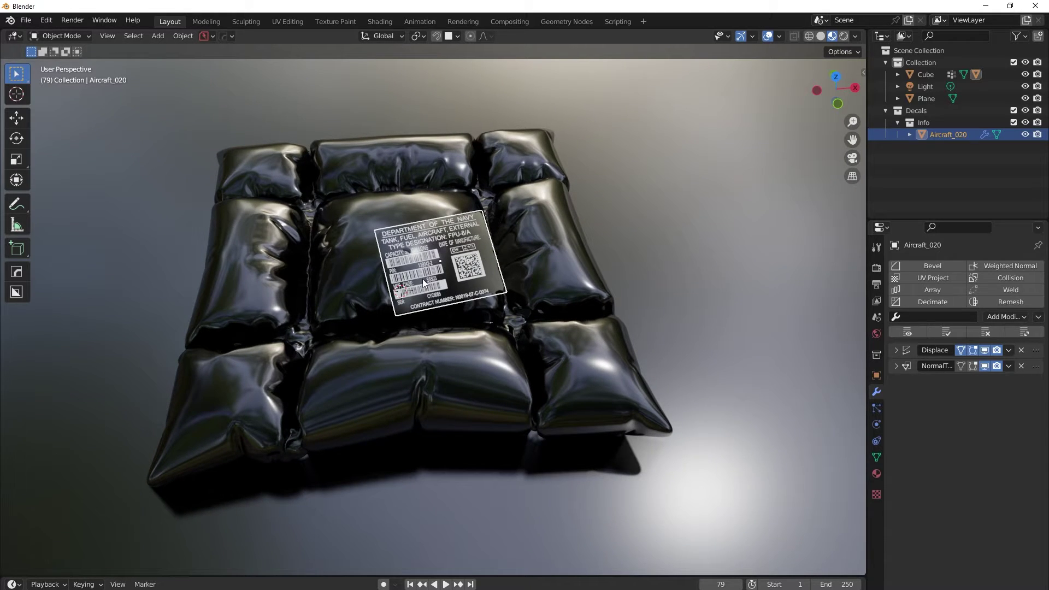
{"action": "key", "text": "g"}
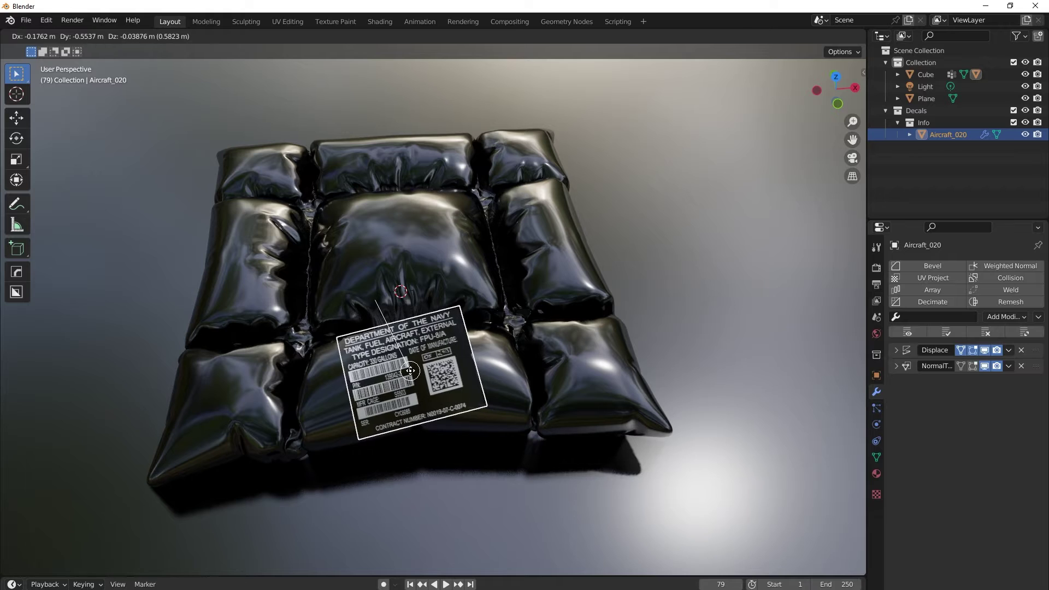
Rotate the Aircraft_020 label slightly and move it onto the lower middle pad
{"action": "left_click", "coordinate": [409, 374]}
{"action": "middle_click_drag", "start_coordinate": [440, 346], "coordinate": [477, 356]}
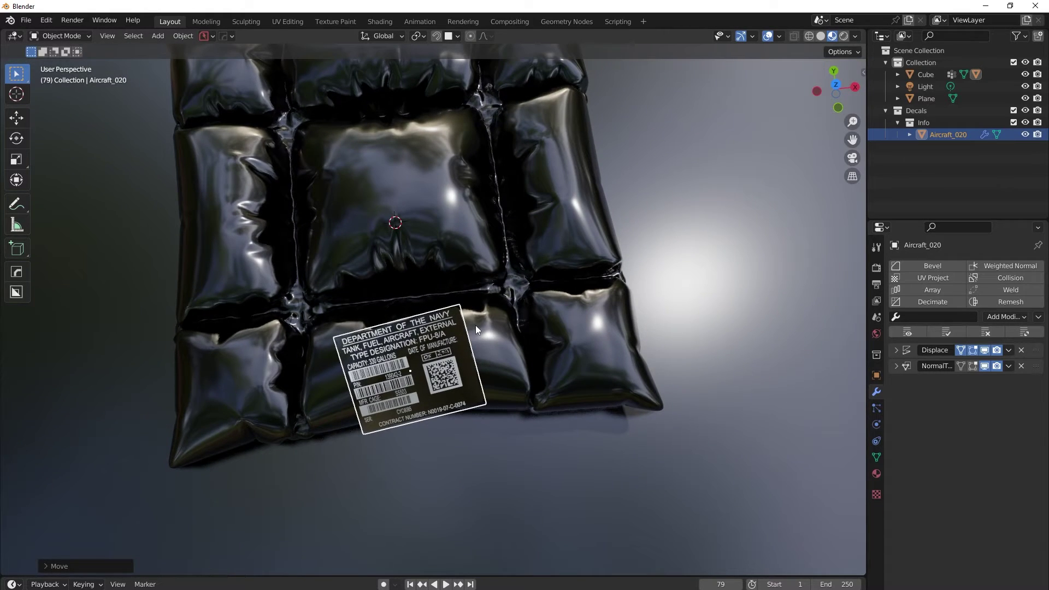
{"action": "key", "text": "r"}
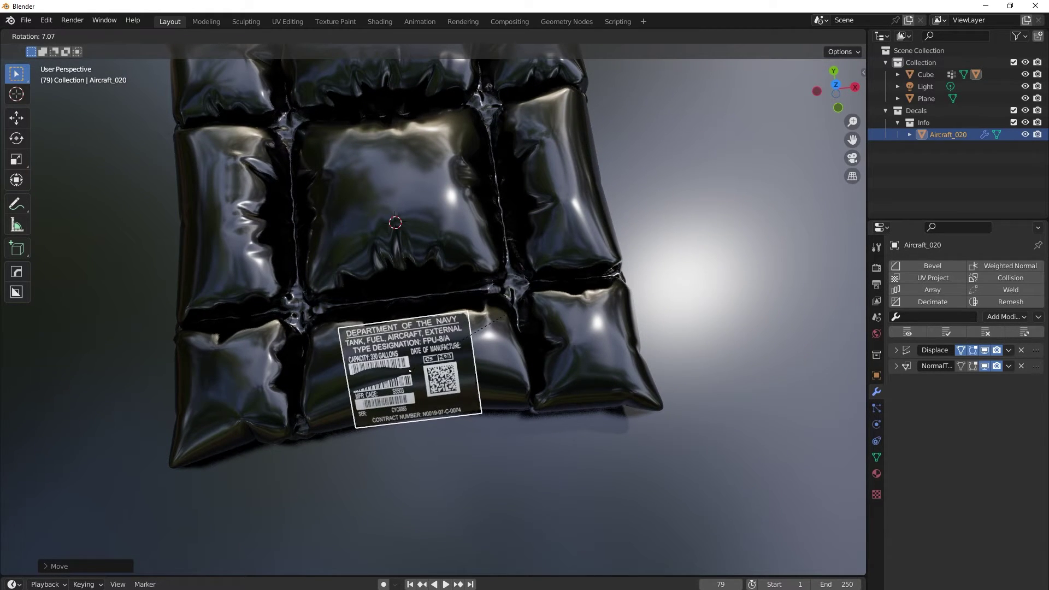
{"action": "left_click", "coordinate": [509, 313]}
{"action": "key", "text": "g"}
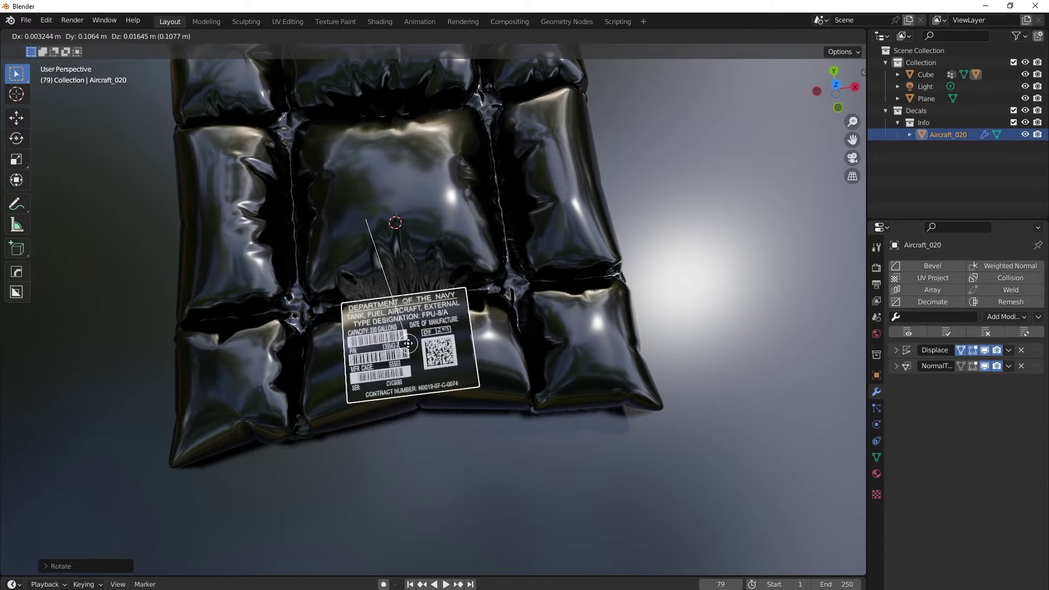
{"action": "left_click", "coordinate": [431, 347]}
{"action": "middle_click_drag", "start_coordinate": [431, 347], "coordinate": [458, 339]}
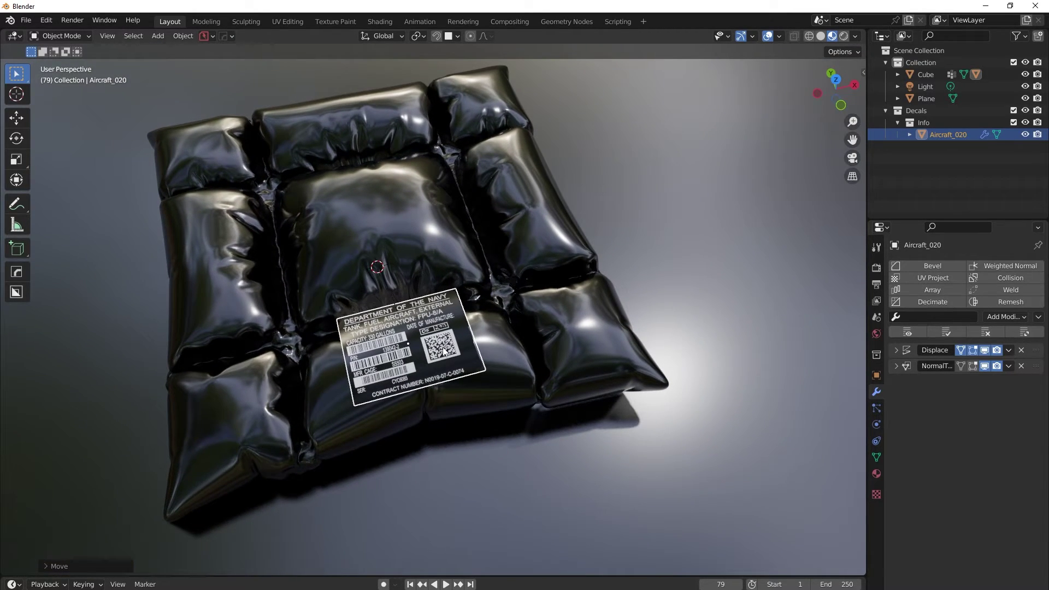
Project the label decal onto the cushion, then reselect the label
{"action": "key", "text": "v"}
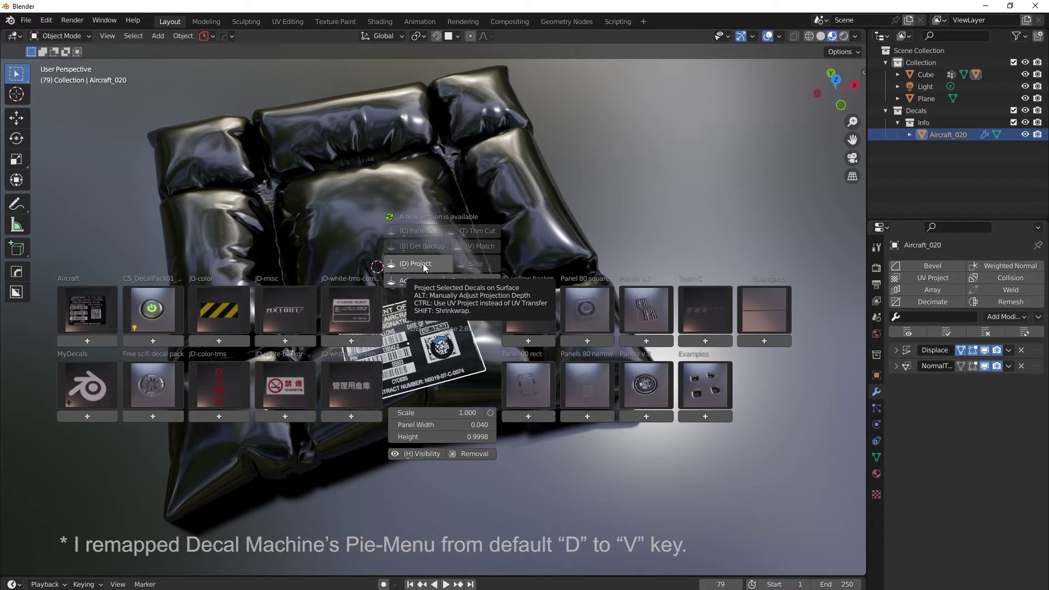
{"action": "left_click", "coordinate": [415, 264]}
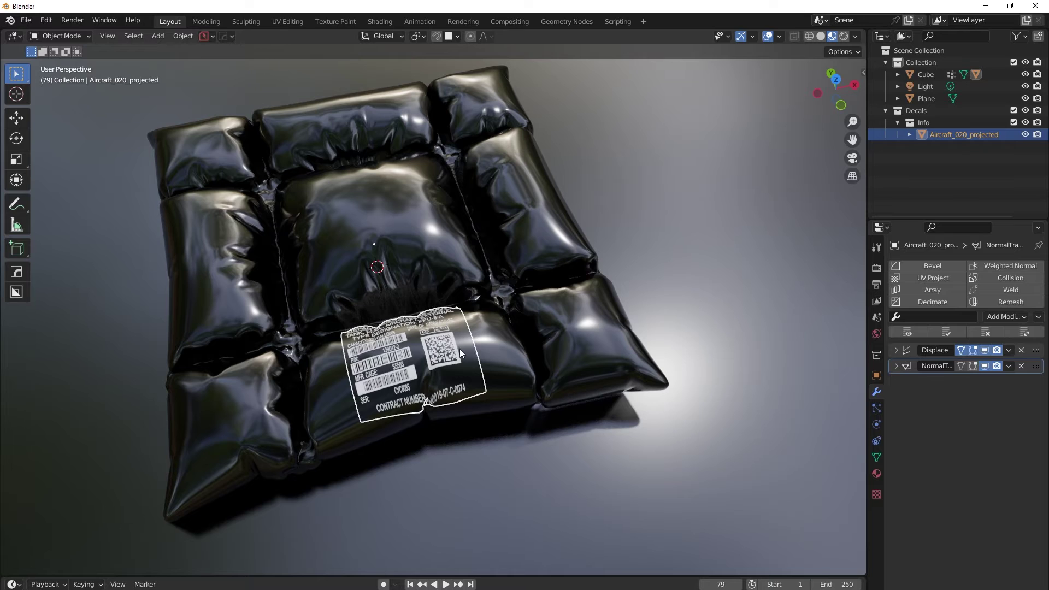
{"action": "middle_click_drag", "start_coordinate": [460, 348], "coordinate": [492, 394]}
{"action": "left_click", "coordinate": [638, 267]}
{"action": "left_click", "coordinate": [451, 389]}
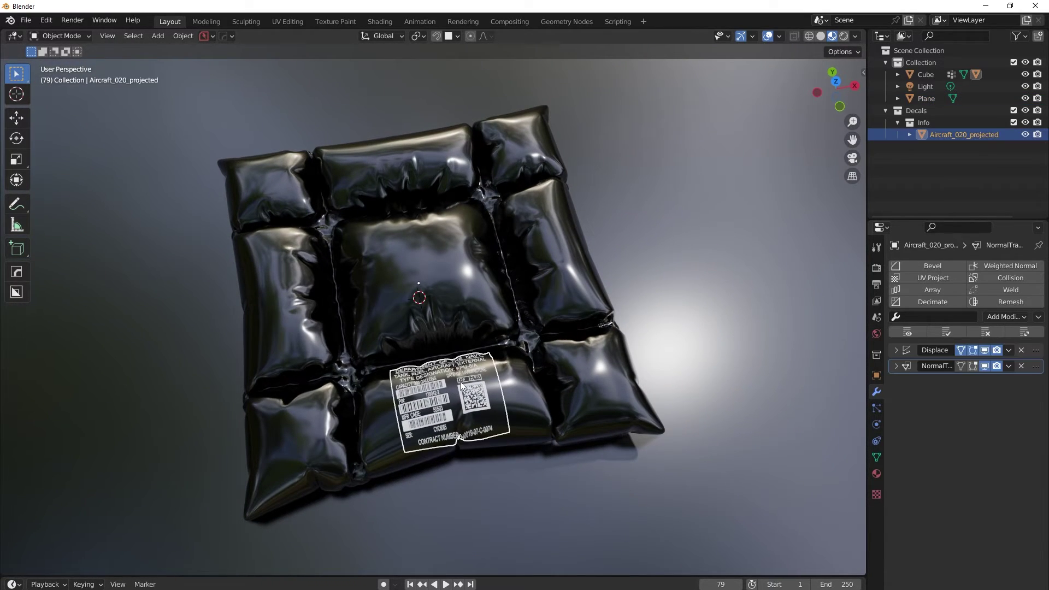
Shrink the label and reproject it as Aircraft_020_projected onto the puffy pad
{"action": "key", "text": "s"}
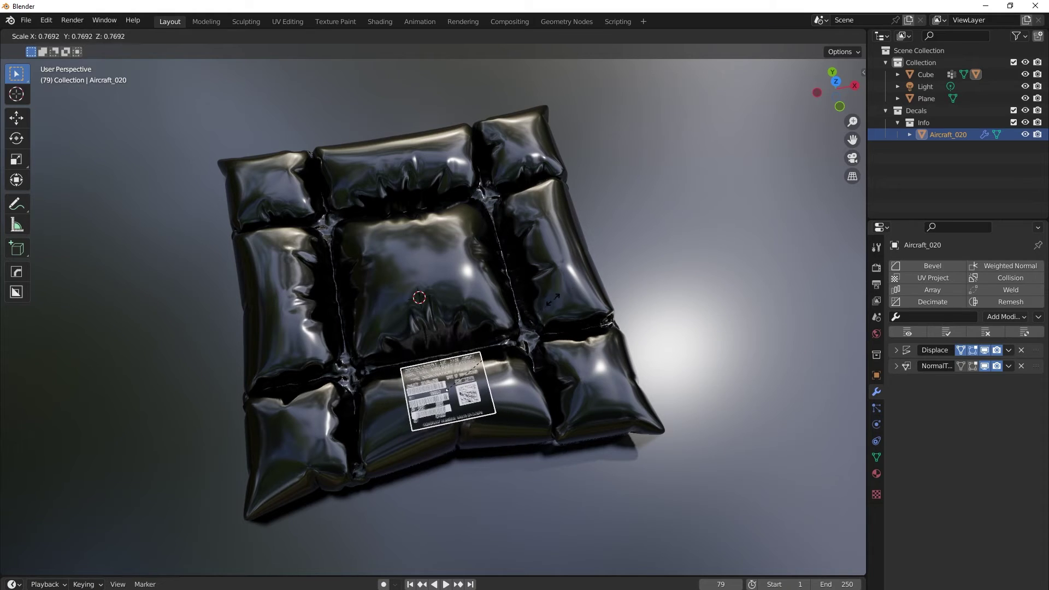
{"action": "left_click", "coordinate": [552, 302]}
{"action": "middle_click_drag", "start_coordinate": [542, 326], "coordinate": [522, 371]}
{"action": "key", "text": "d"}
{"action": "left_click", "coordinate": [497, 357]}
{"action": "left_click", "coordinate": [522, 371]}
{"action": "middle_click_drag", "start_coordinate": [617, 333], "coordinate": [579, 323]}
Add the JD-yellow-backgr anti-theft sticker decal to the cushion
{"action": "left_click", "coordinate": [454, 311]}
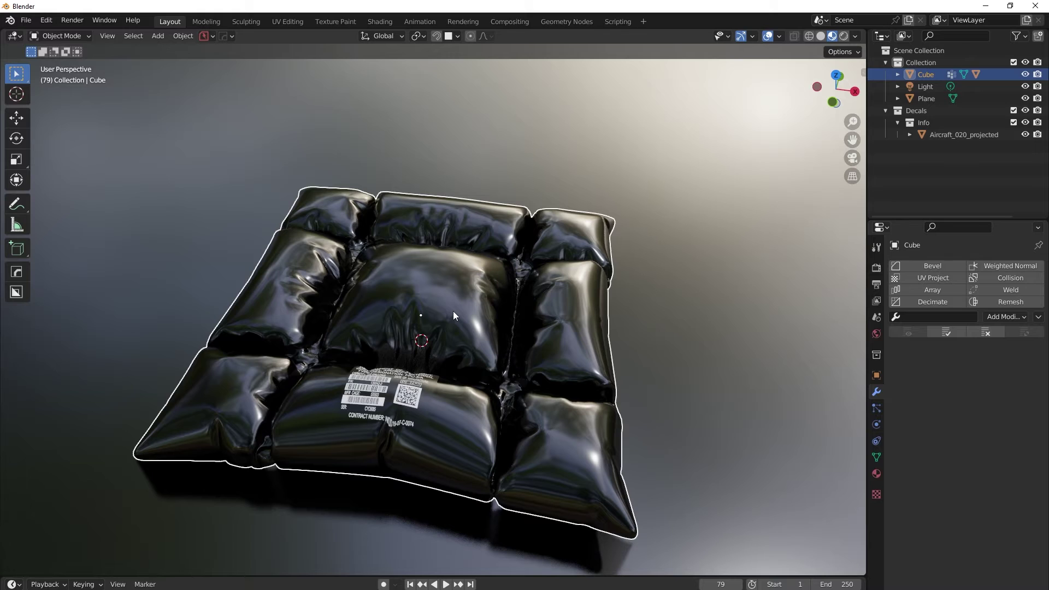
{"action": "key", "text": "d"}
{"action": "left_click", "coordinate": [529, 282]}
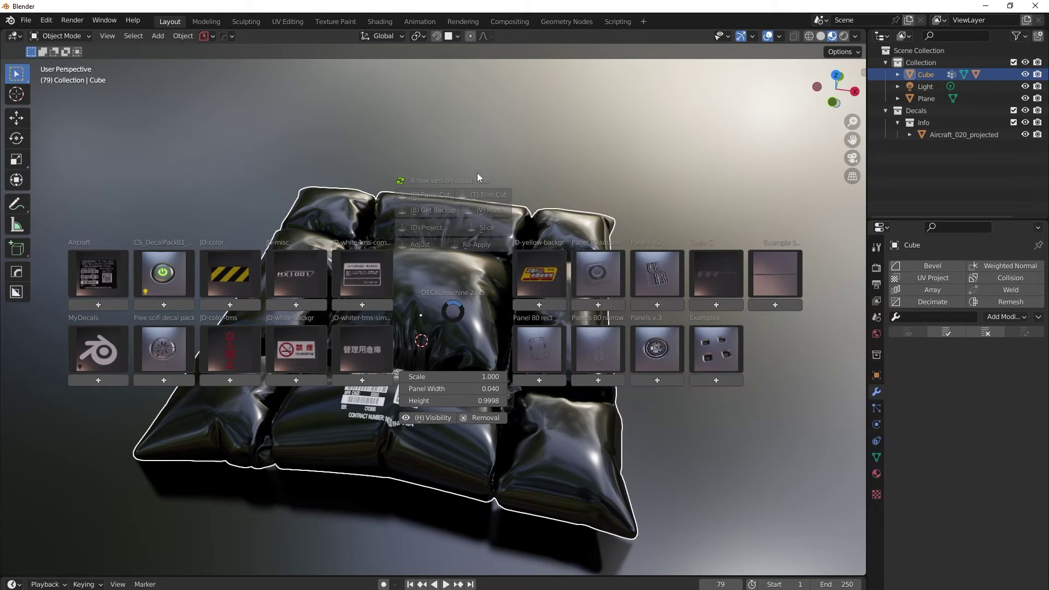
{"action": "left_click", "coordinate": [552, 280]}
{"action": "left_click", "coordinate": [533, 516]}
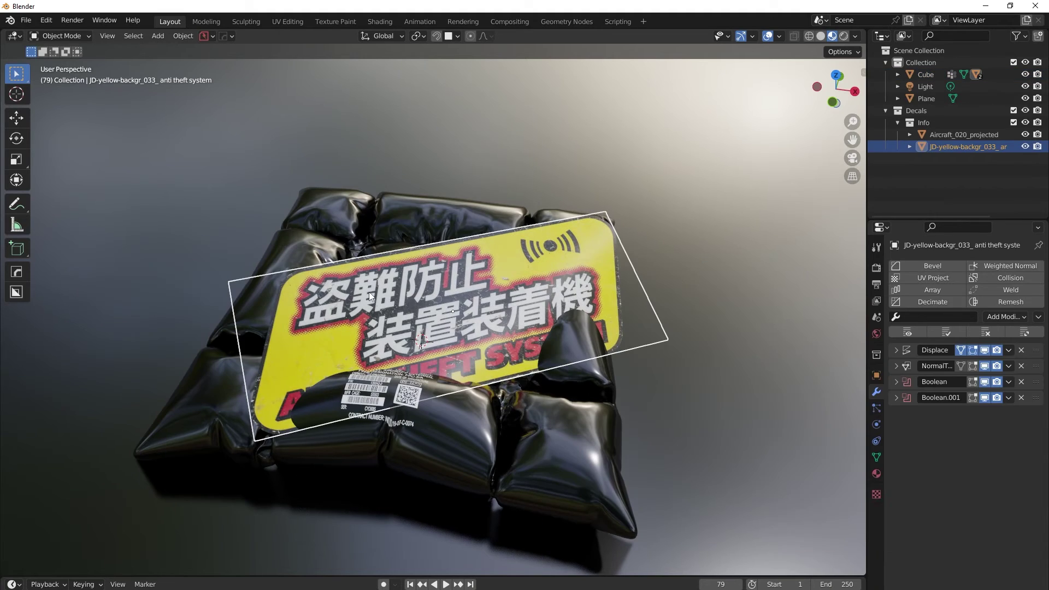
Scale the anti-theft sticker down and place it on the lower-right pad
{"action": "key", "text": "s"}
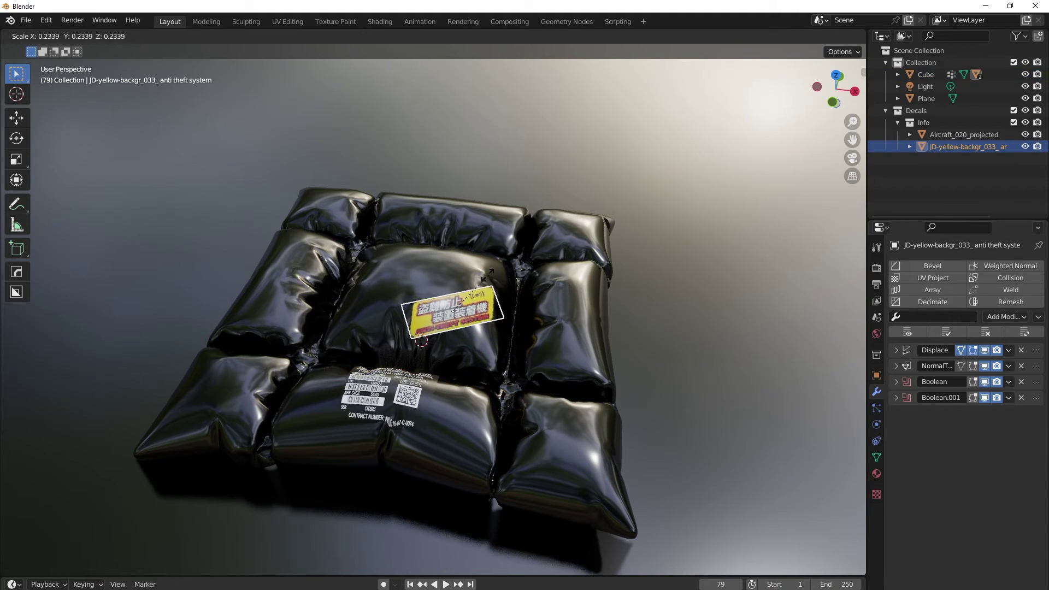
{"action": "left_click", "coordinate": [482, 280]}
{"action": "key", "text": "g"}
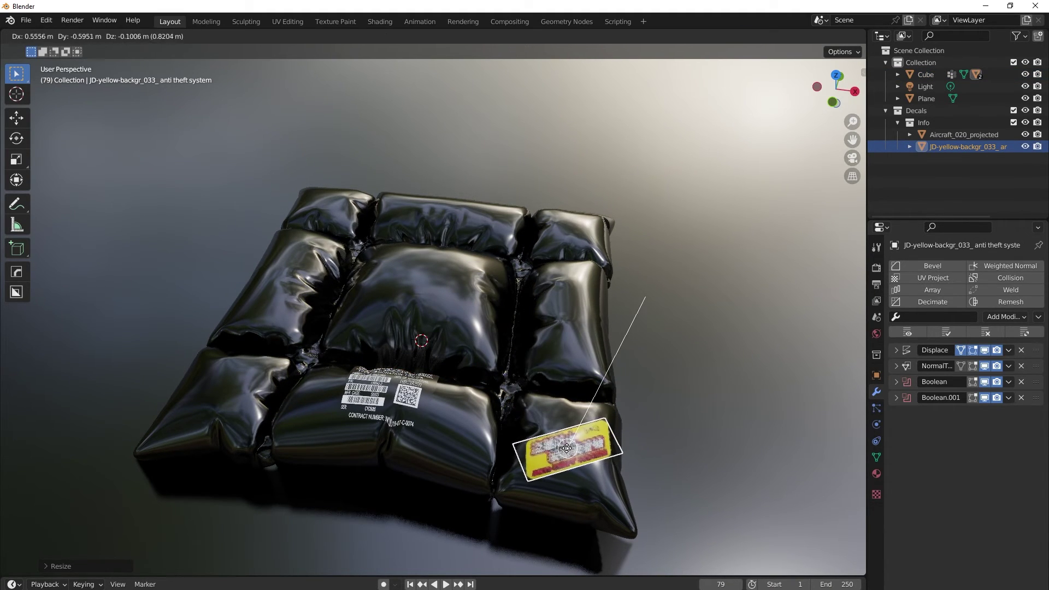
{"action": "left_click", "coordinate": [563, 443]}
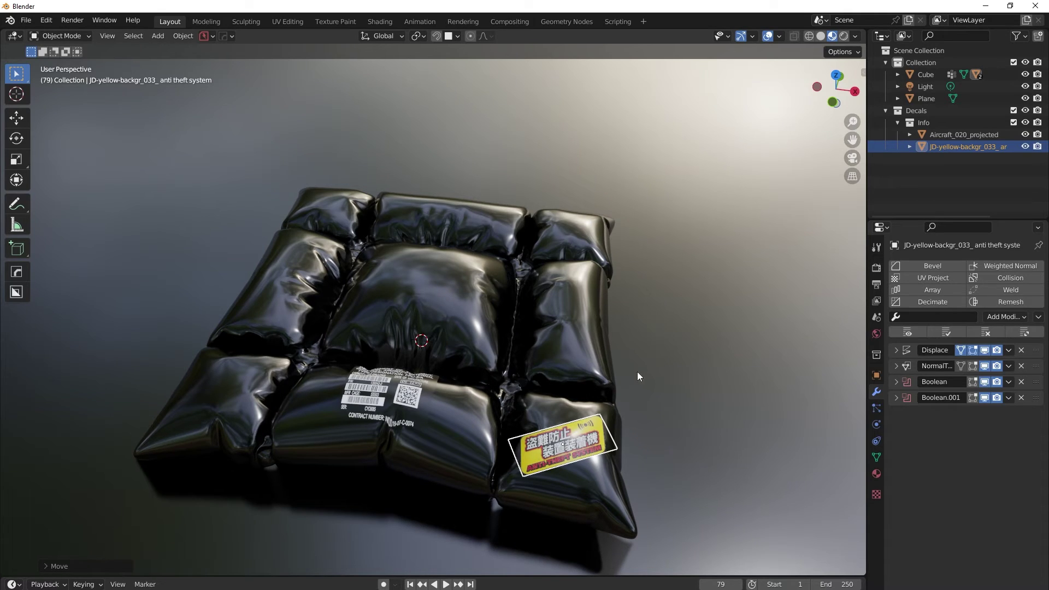
{"action": "key", "text": "d"}
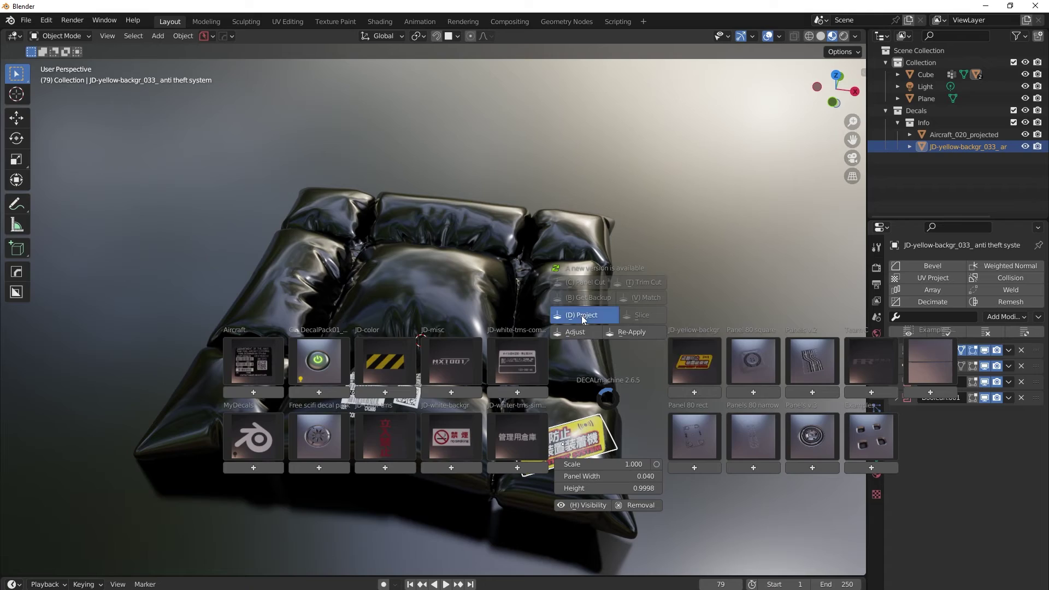
Project the yellow sticker onto the lower-right pad and orbit around the decorated cushion
{"action": "left_click", "coordinate": [581, 317]}
{"action": "left_click", "coordinate": [701, 347]}
{"action": "middle_click_drag", "start_coordinate": [700, 347], "coordinate": [578, 345]}
{"action": "left_click", "coordinate": [450, 63]}
{"action": "middle_click_drag", "start_coordinate": [450, 64], "coordinate": [447, 256]}
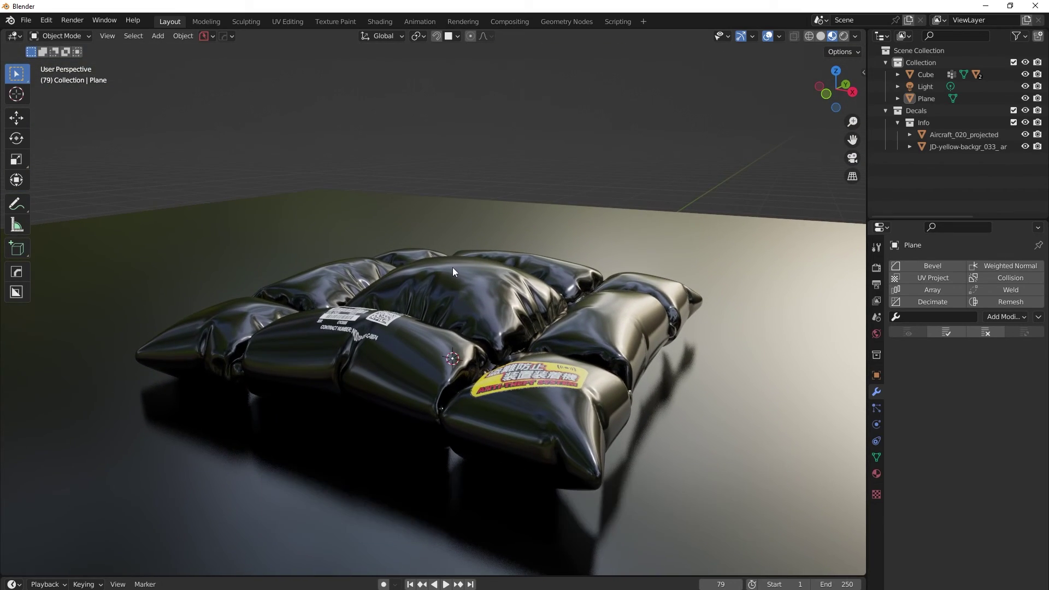
{"action": "middle_click_drag", "start_coordinate": [476, 290], "coordinate": [427, 257]}
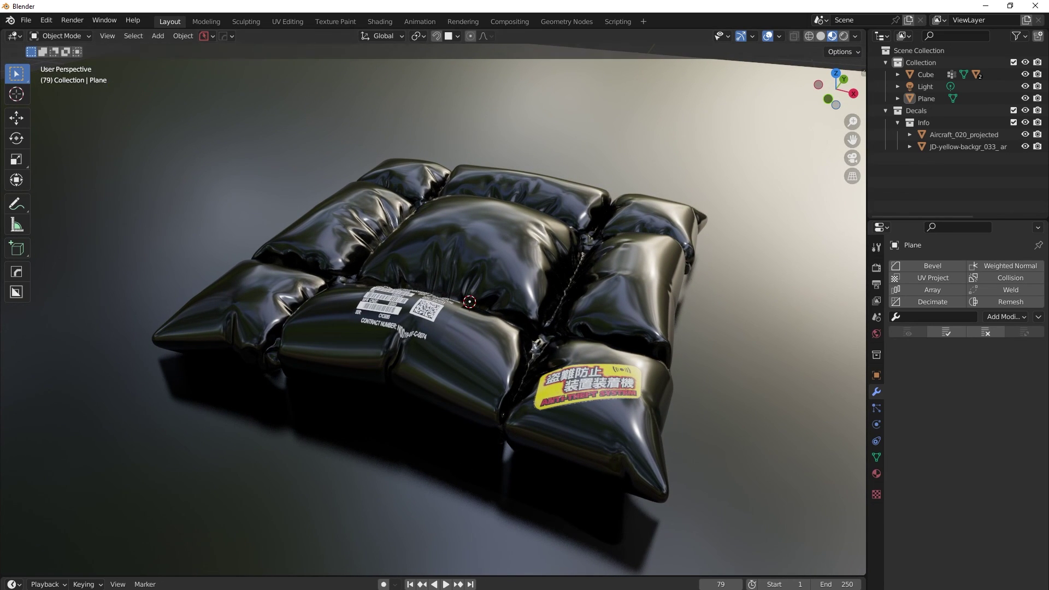